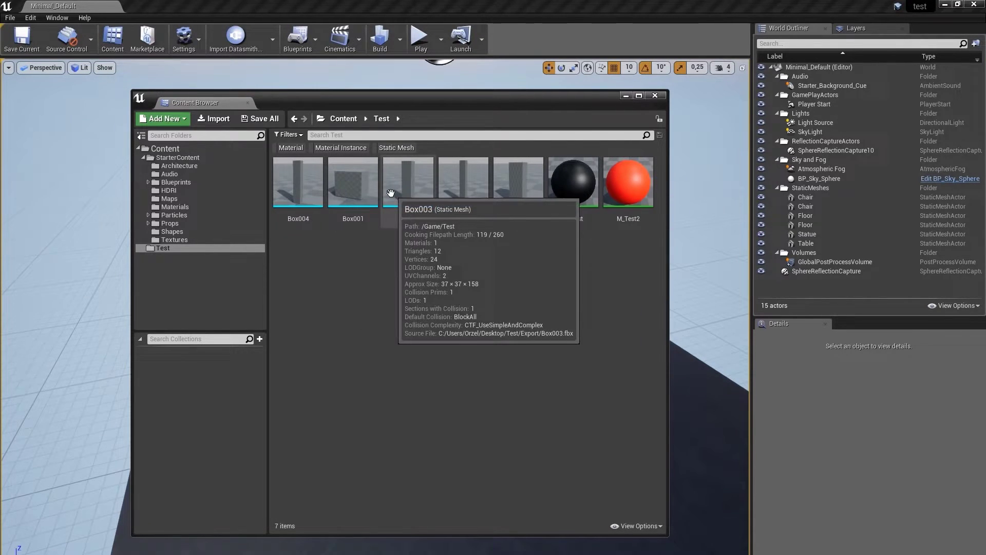
Step: Select all five box meshes and open them in a smaller floating Static Mesh Editor window
left_click(303, 188)
left_click(512, 182, "shift")
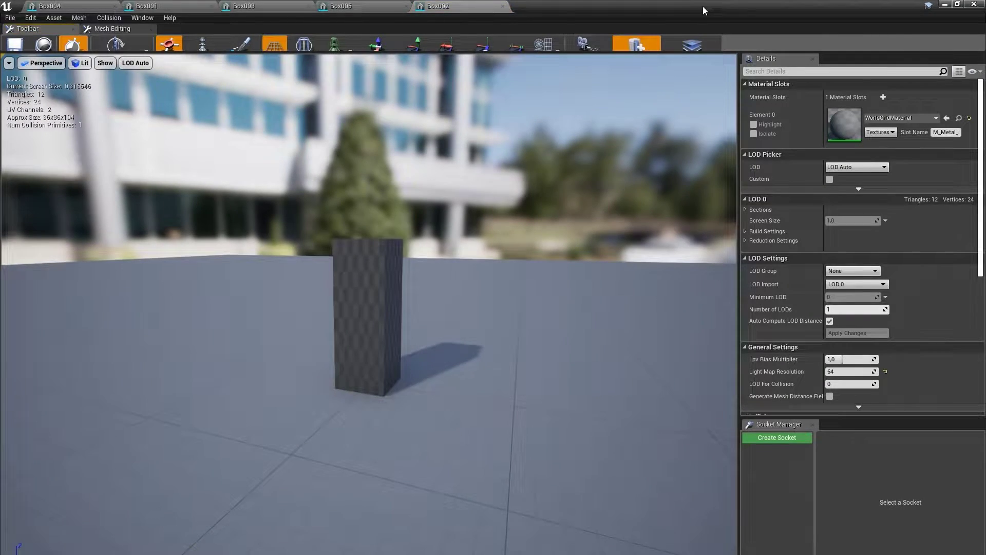
double_click(703, 6)
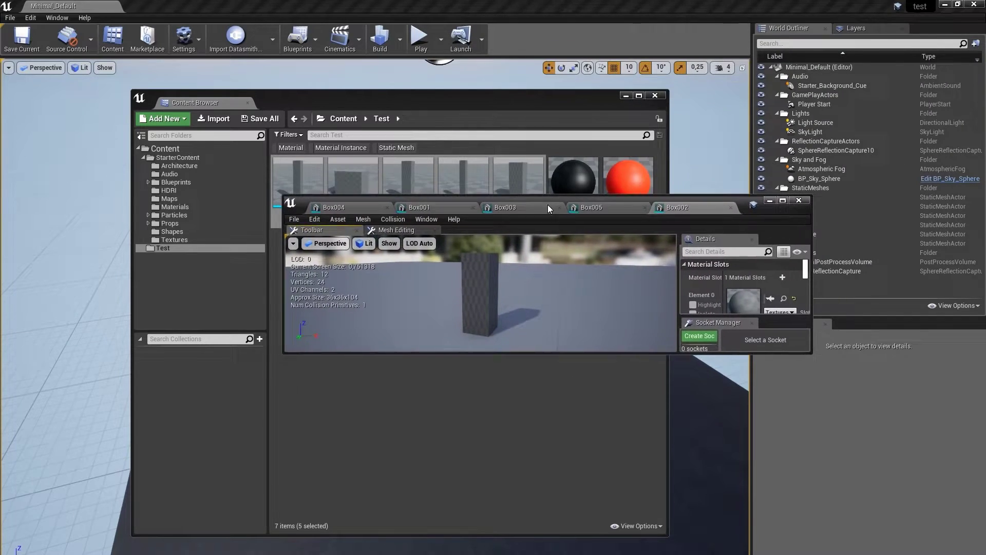
left_click_drag(548, 204, 568, 226)
Step: Apply M_Test to the material slots of Box002, Box005 and Box003, then close the mesh editor
left_click_drag(573, 185, 691, 323)
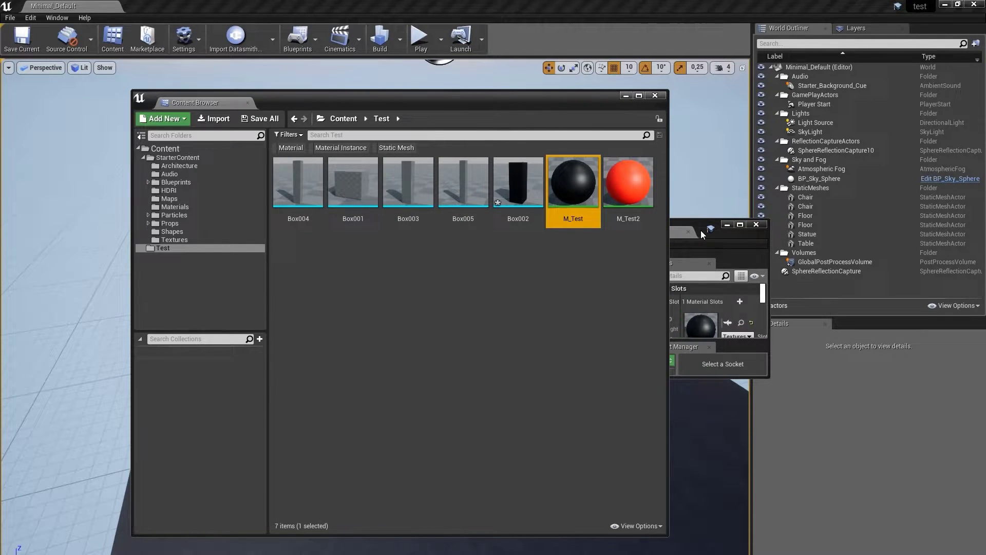
left_click(701, 231)
left_click(594, 234)
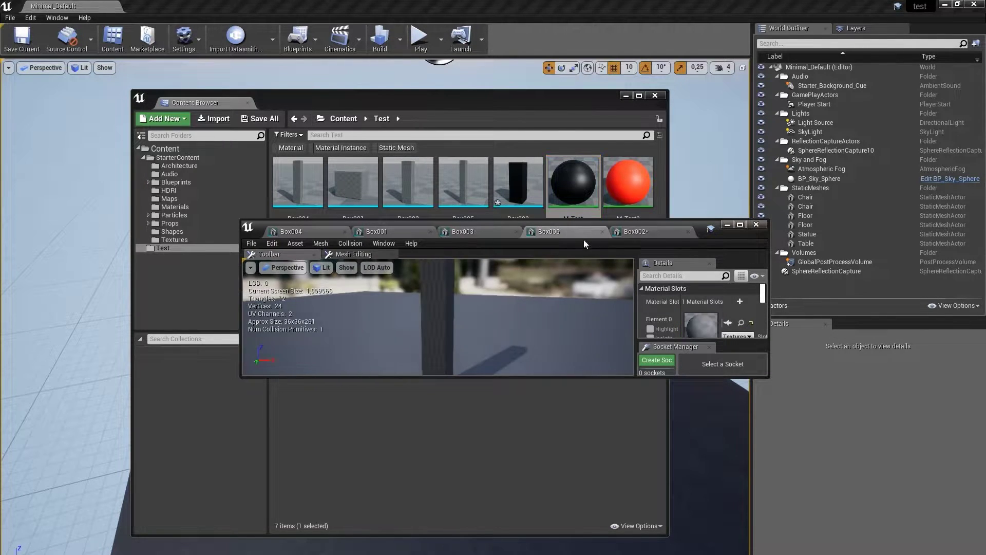
left_click(728, 326)
left_click(499, 236)
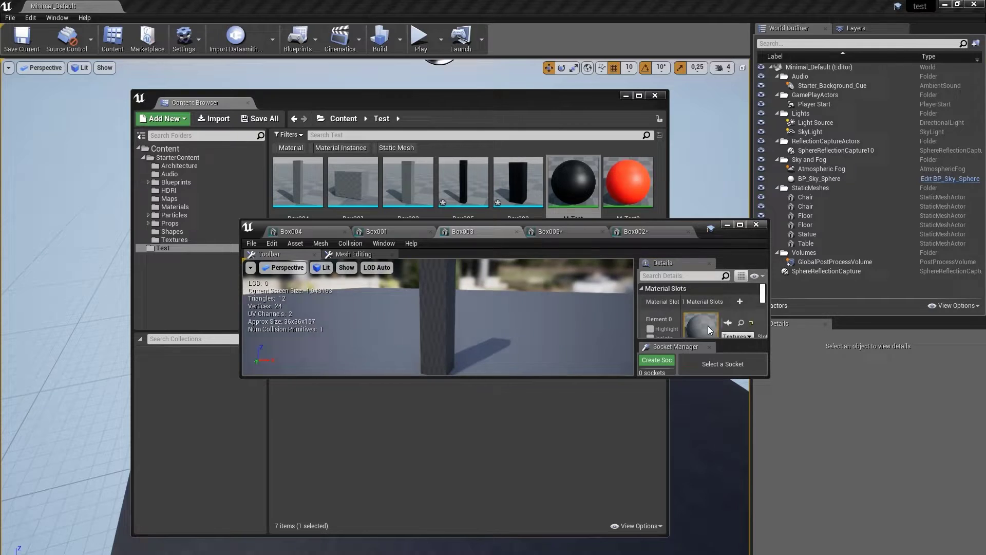
left_click(728, 323)
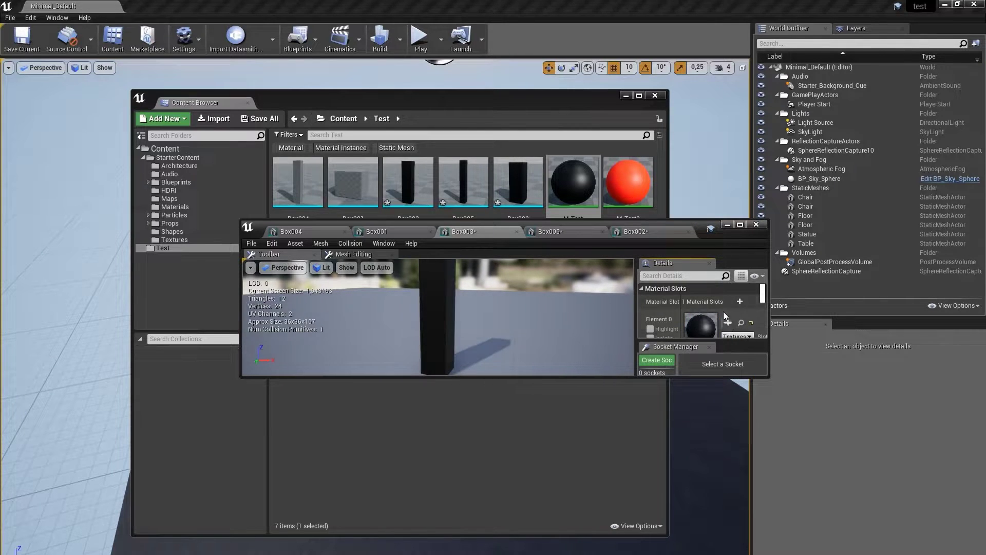
left_click(753, 225)
left_click(599, 279)
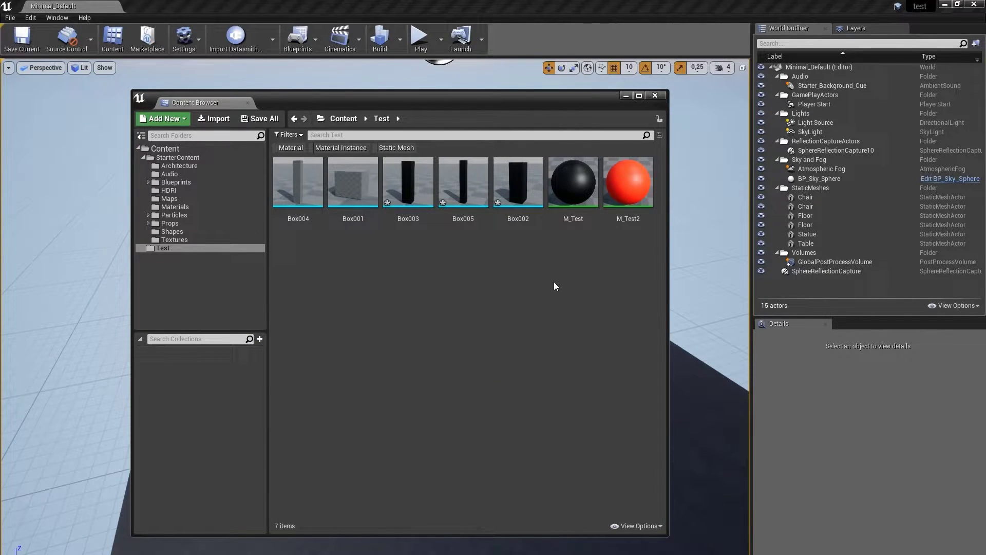
Step: Delete the five existing box meshes from the Test folder
left_click(620, 172)
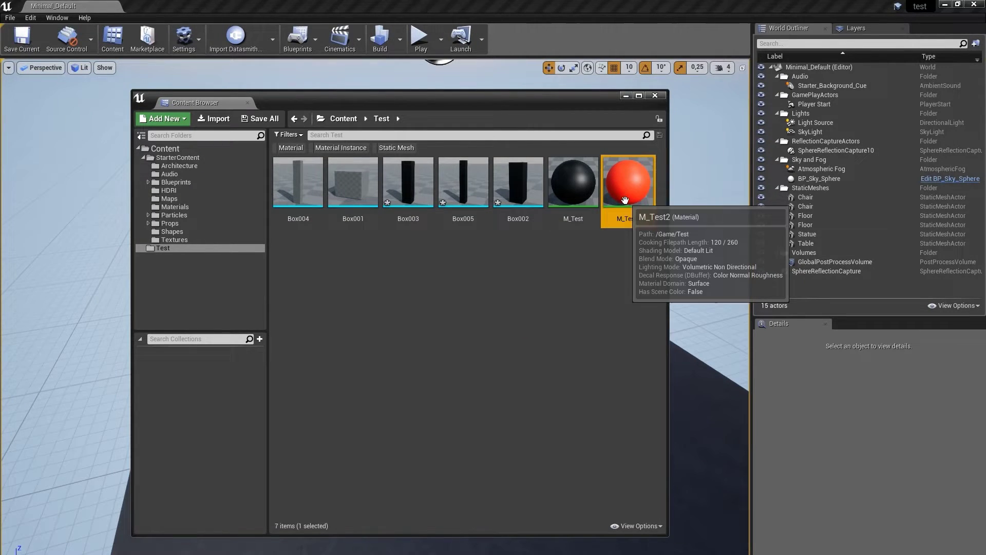
left_click(516, 186, "ctrl")
left_click(463, 182, "ctrl")
left_click(484, 266)
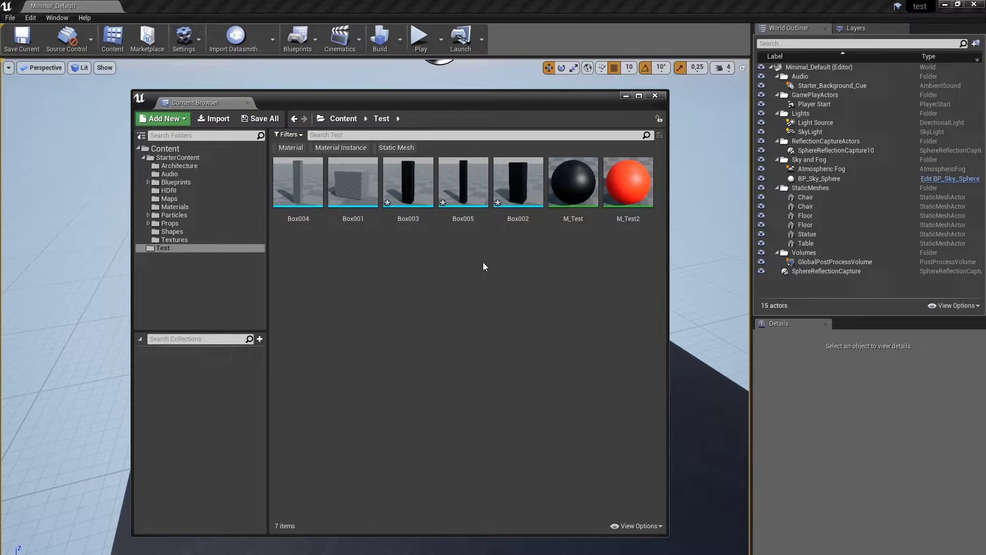
left_click(511, 203)
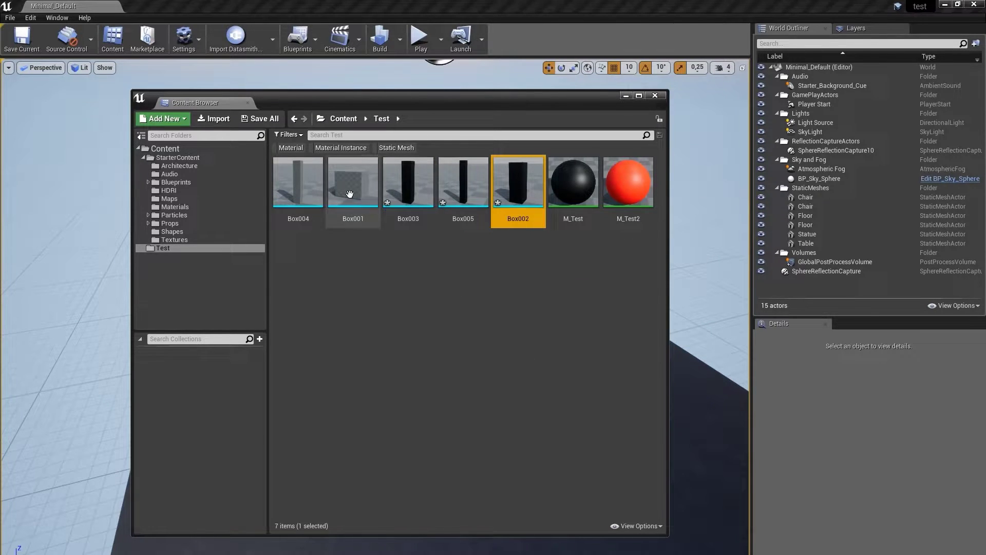
left_click(293, 176, "shift")
key("Delete")
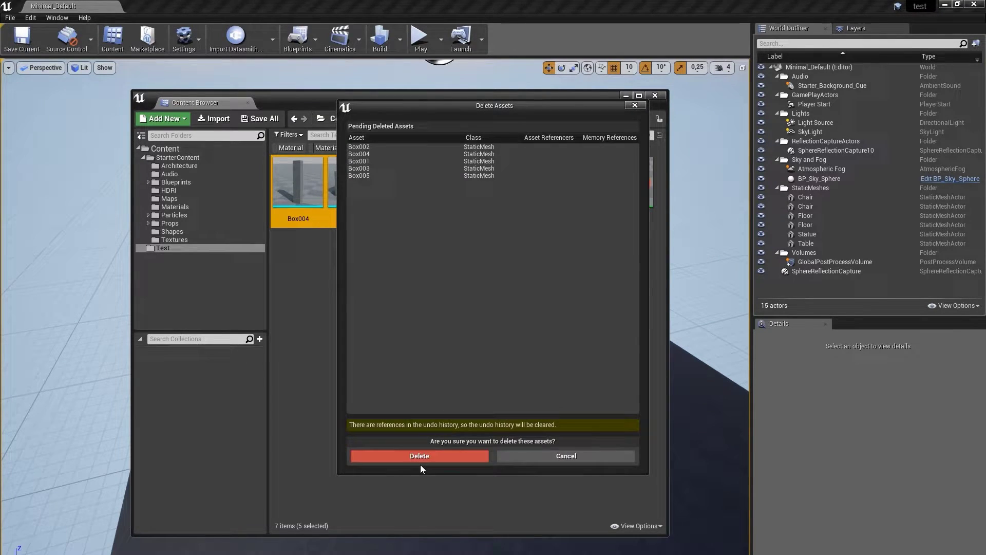
left_click(415, 454)
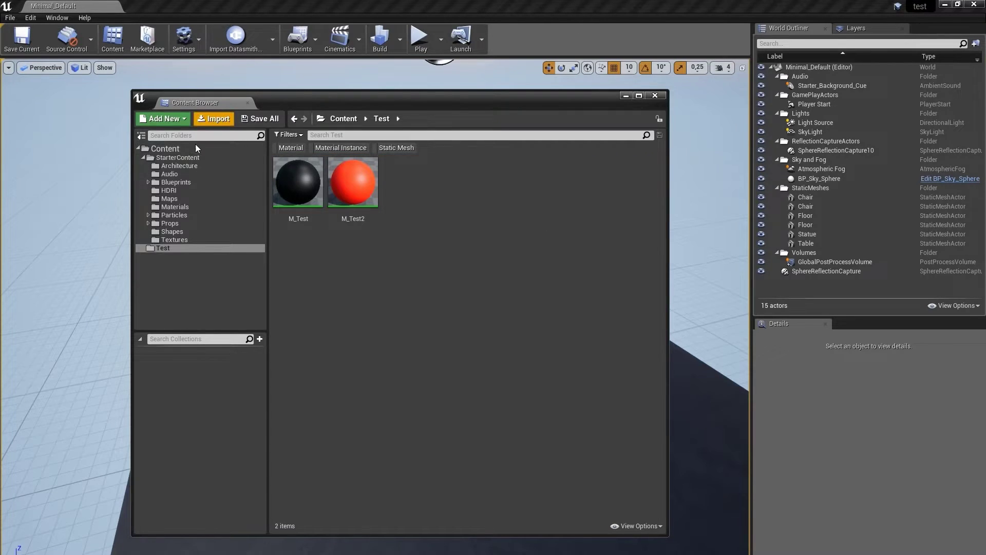
Step: Import Box001–Box005.fbx with Base Material Name M_Test and Import Materials enabled, using Import All
left_click(215, 118)
left_click(266, 171)
left_click(275, 215, "shift")
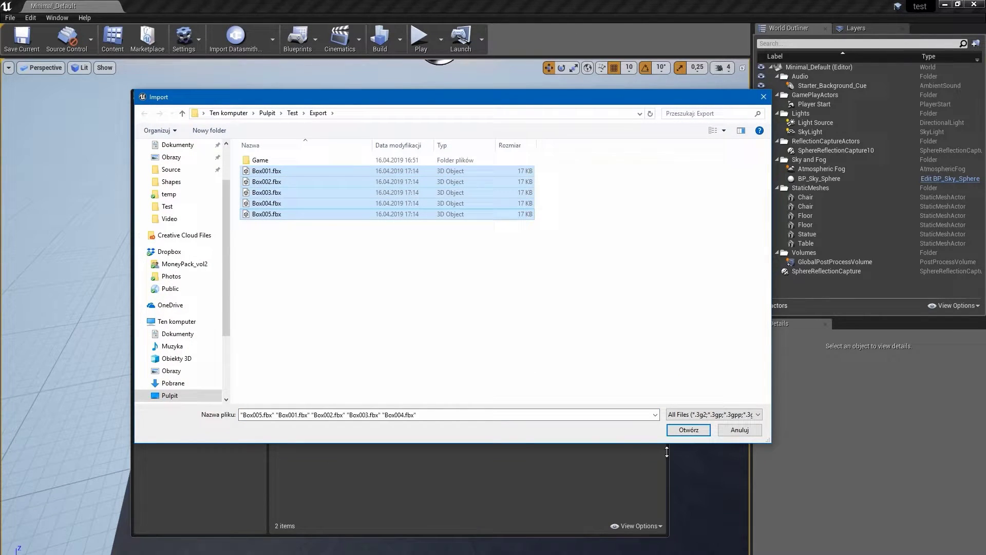
left_click(686, 432)
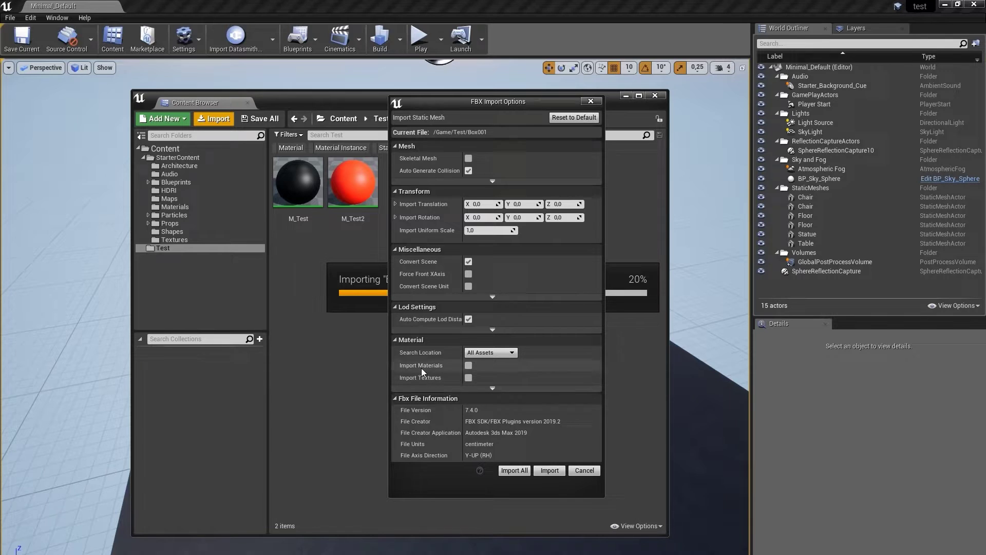
left_click_drag(491, 101, 492, 110)
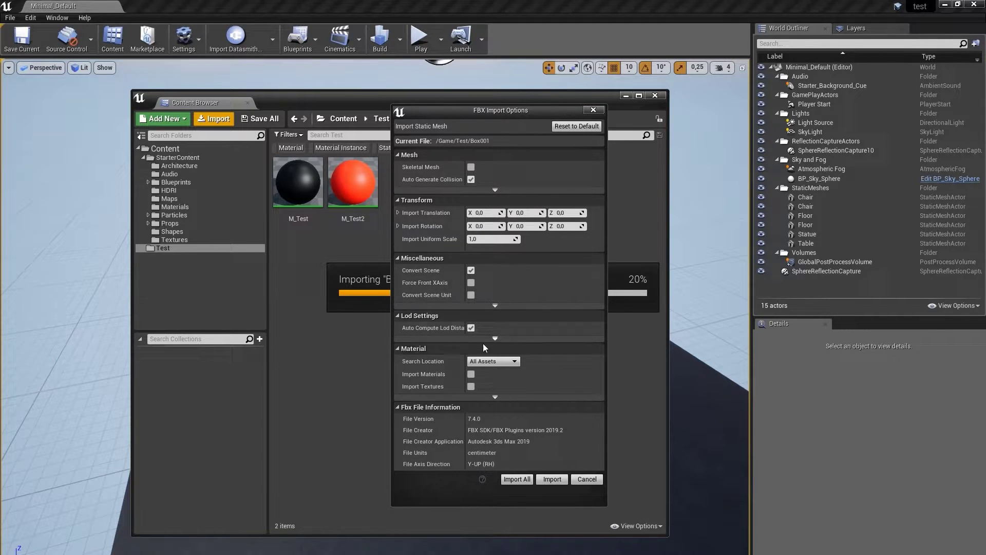
left_click(470, 374)
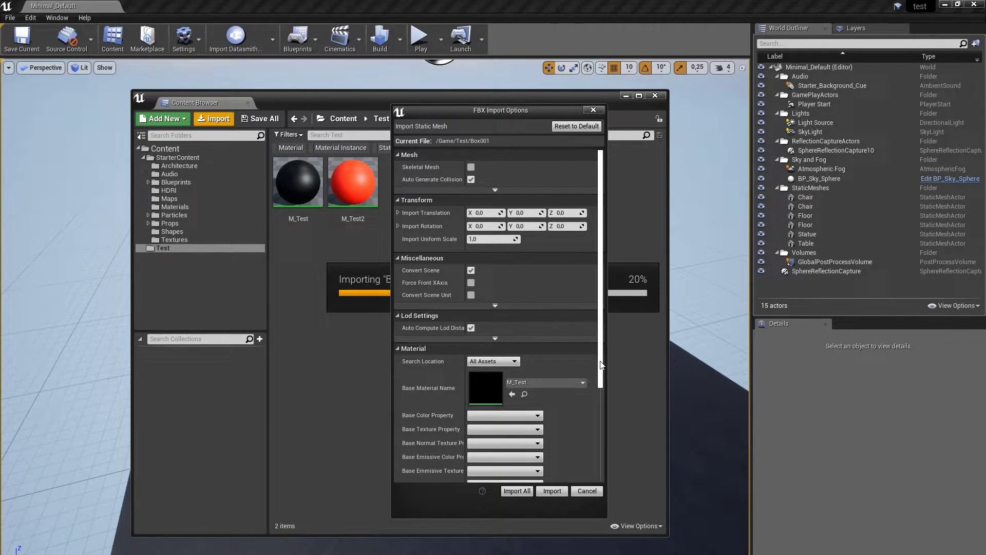
scroll(601, 365, "down", 3)
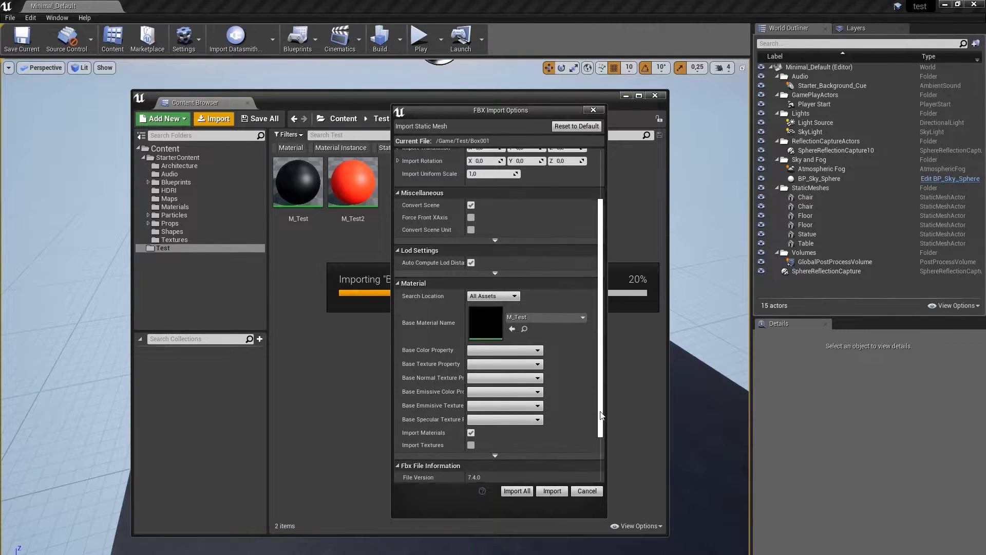
left_click(492, 295)
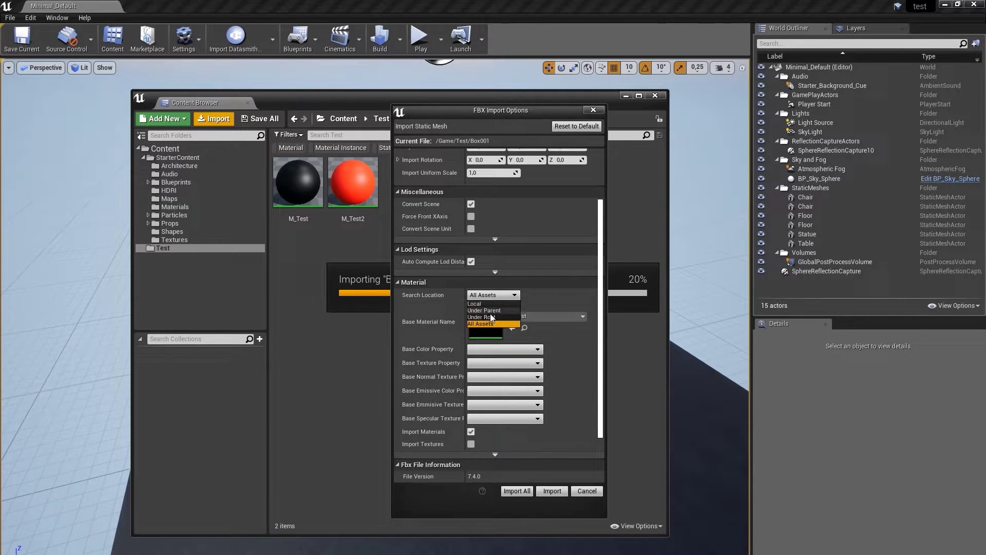
scroll(599, 368, "down", 1)
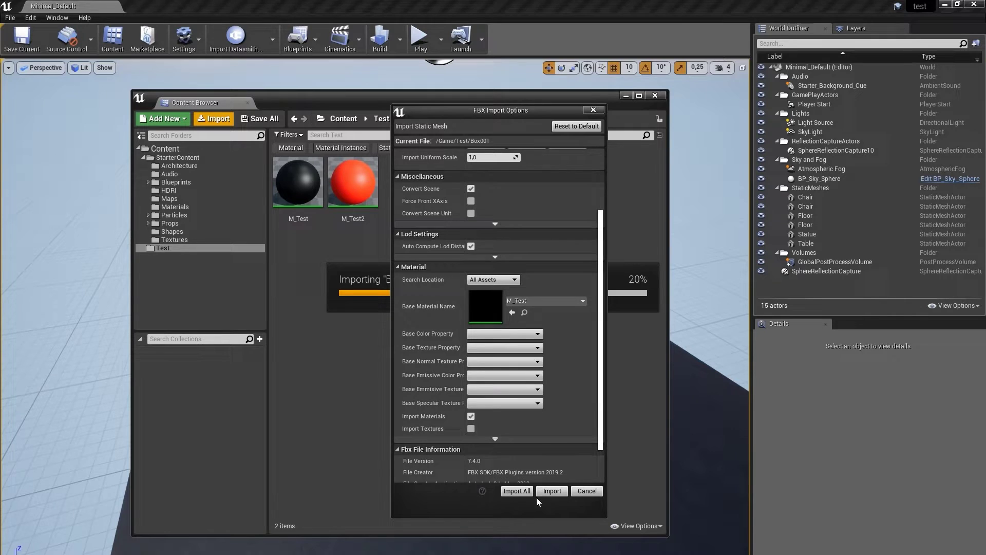
left_click(515, 491)
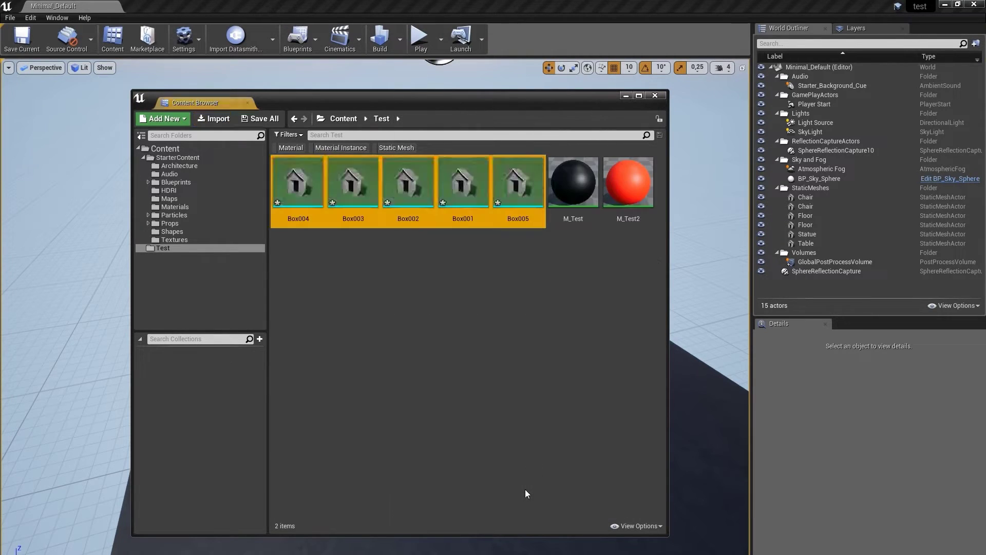
left_click(546, 406)
double_click(471, 195)
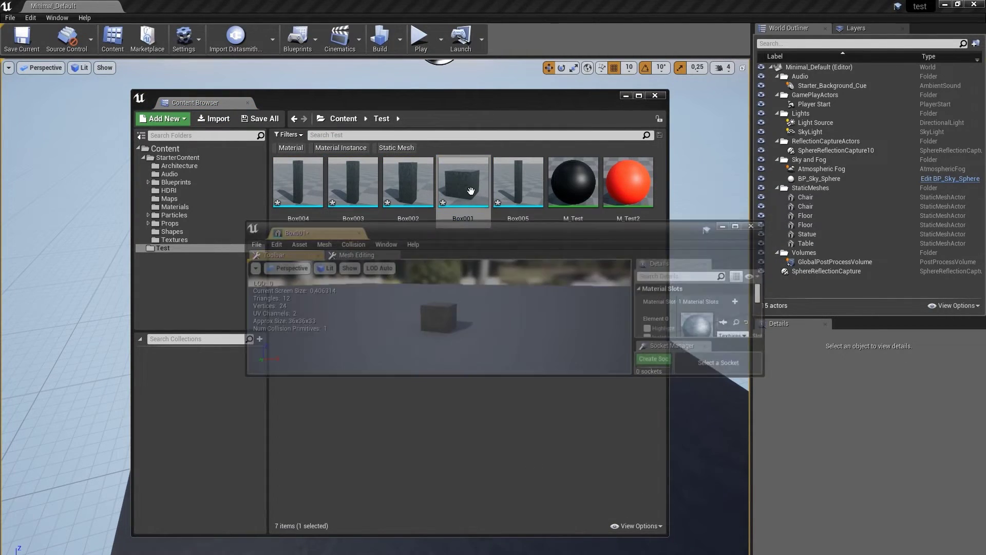
double_click(483, 230)
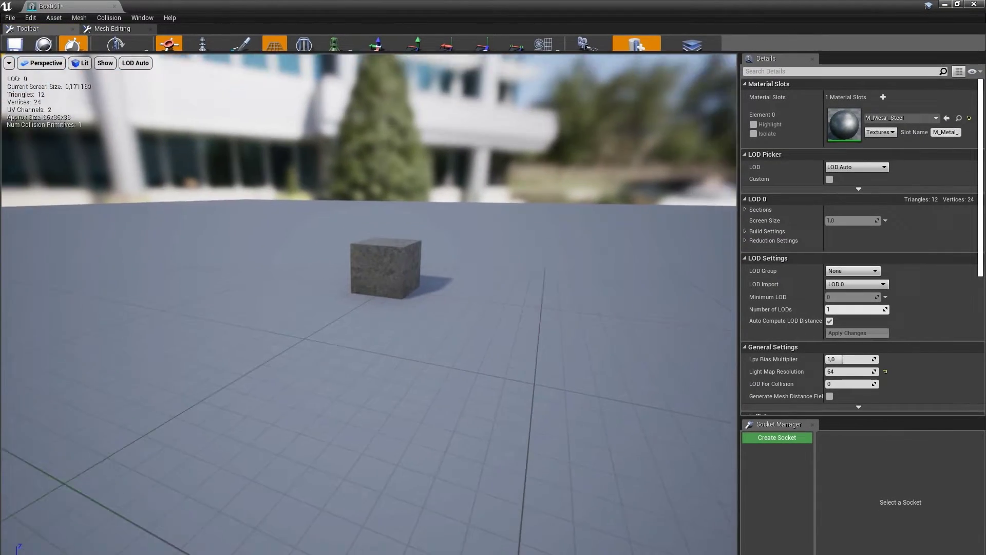
left_click_drag(391, 288, 390, 334)
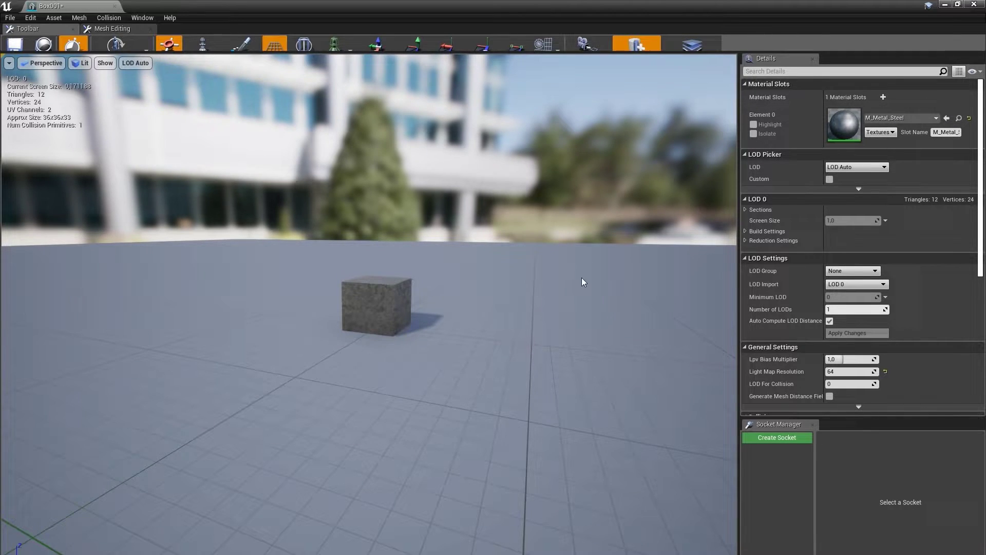
left_click(112, 6)
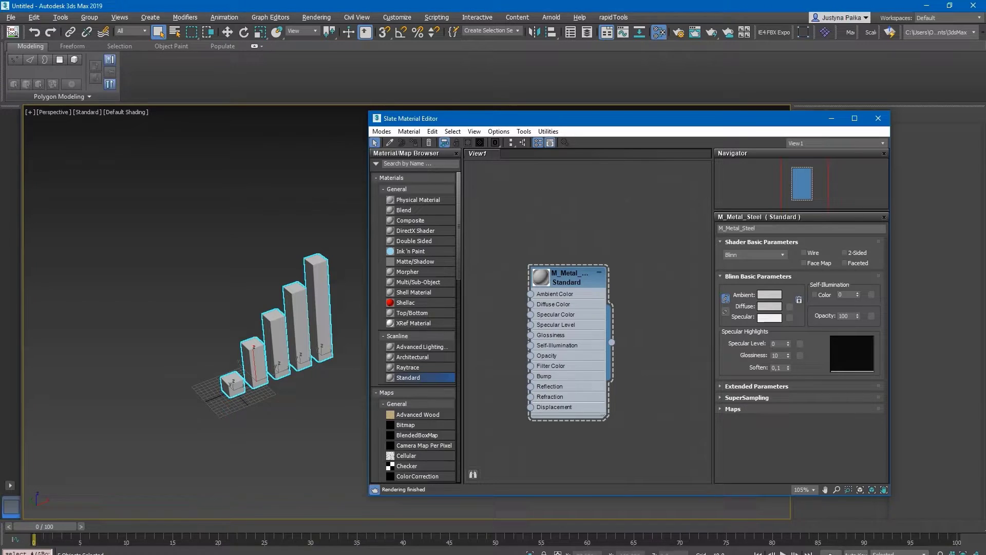
middle_click(166, 268)
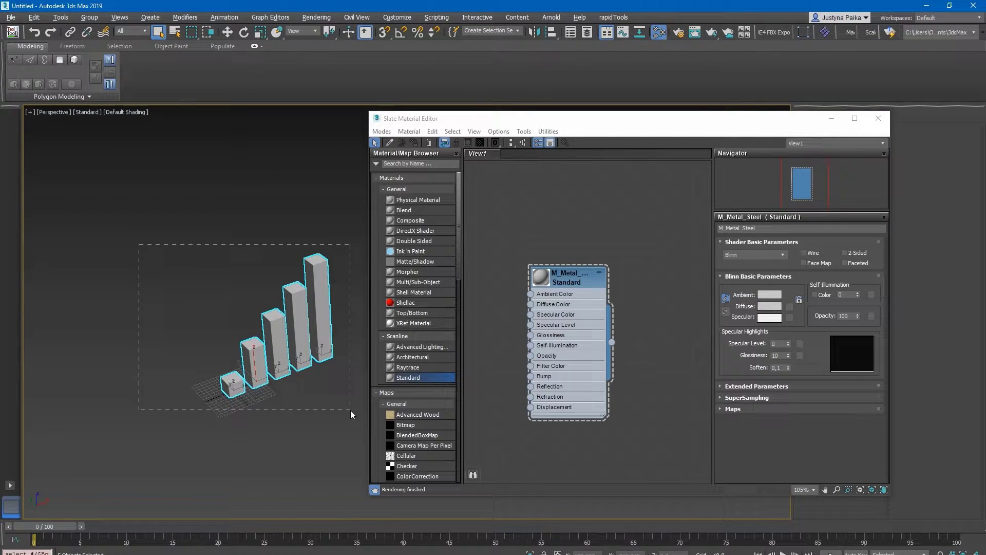
mouse_move(562, 278)
left_mouse_down()
mouse_move(588, 278)
mouse_move(573, 278)
left_mouse_up()
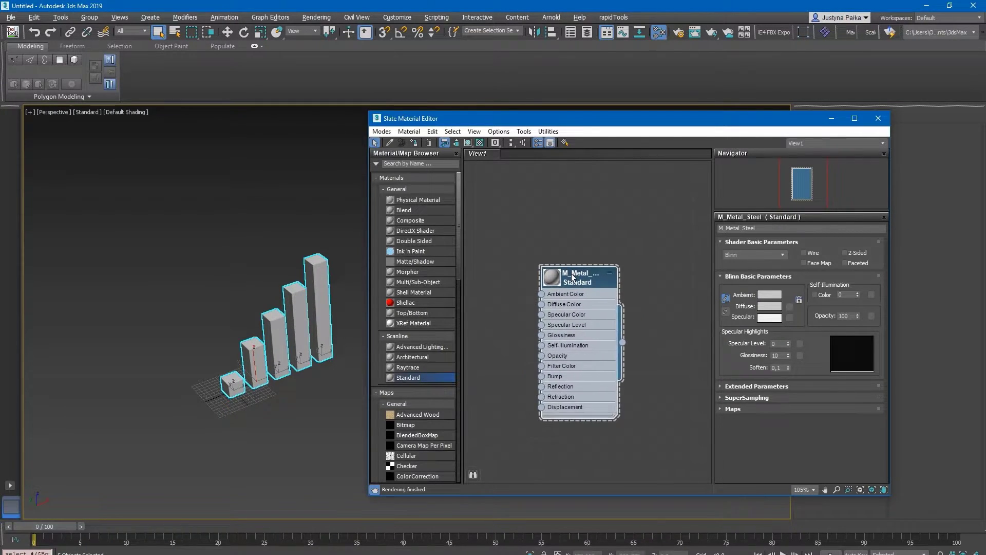
left_click(680, 246)
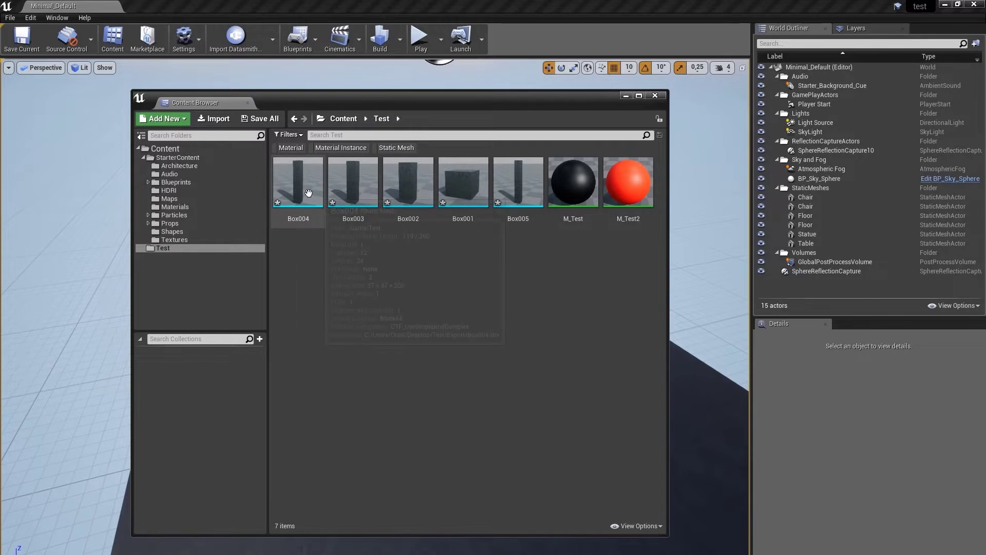
Step: Assign M_Test to Box001–Box005 with Assign Material to Selected Meshes, and check Box005's material
mouse_move(303, 186)
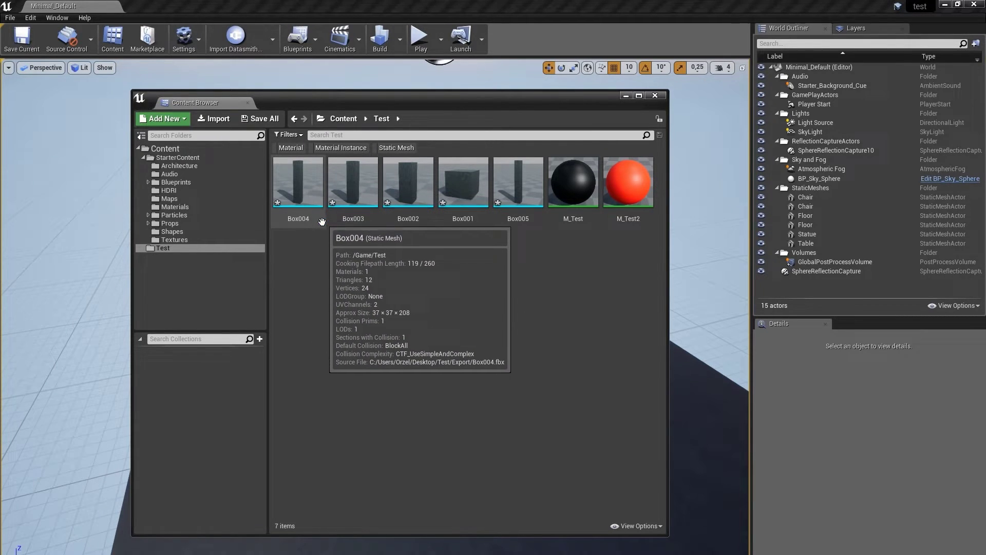
left_click(306, 186)
left_click(518, 185, "shift")
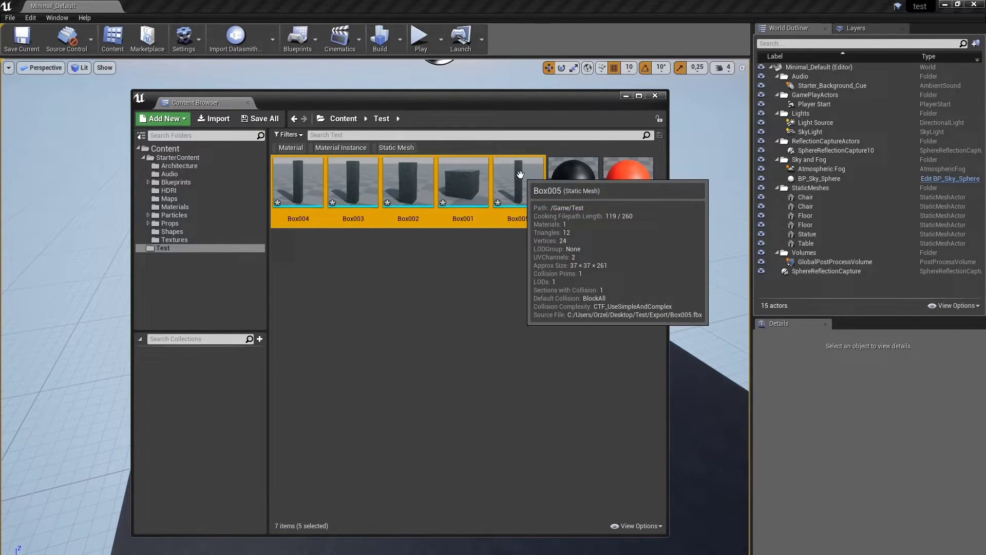
left_click(577, 182, "shift")
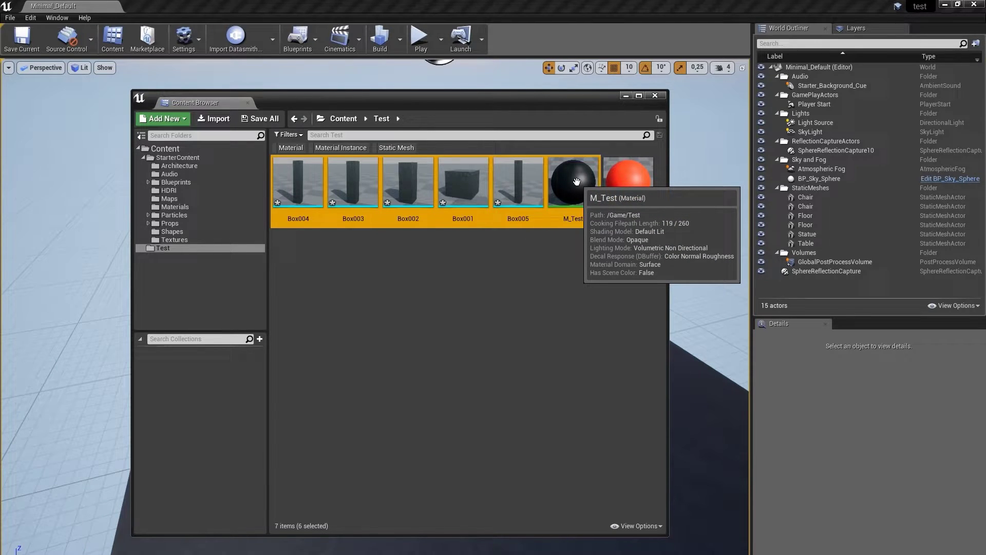
right_click(577, 181)
mouse_move(626, 274)
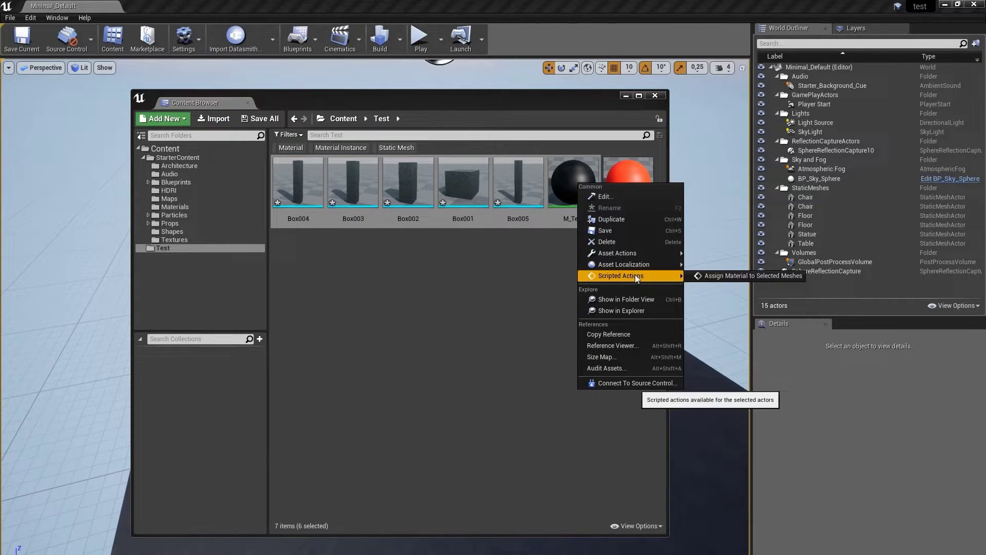
left_click(751, 276)
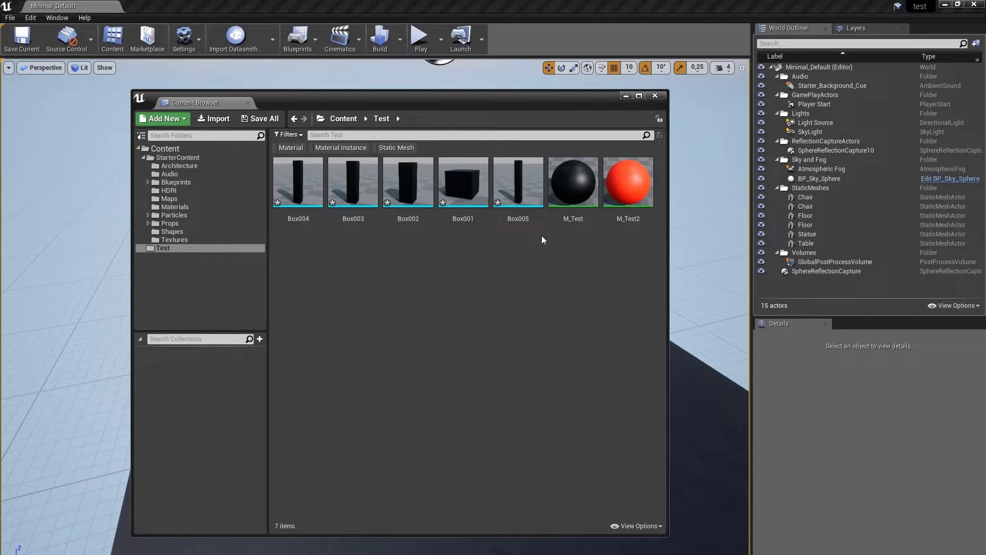
double_click(524, 194)
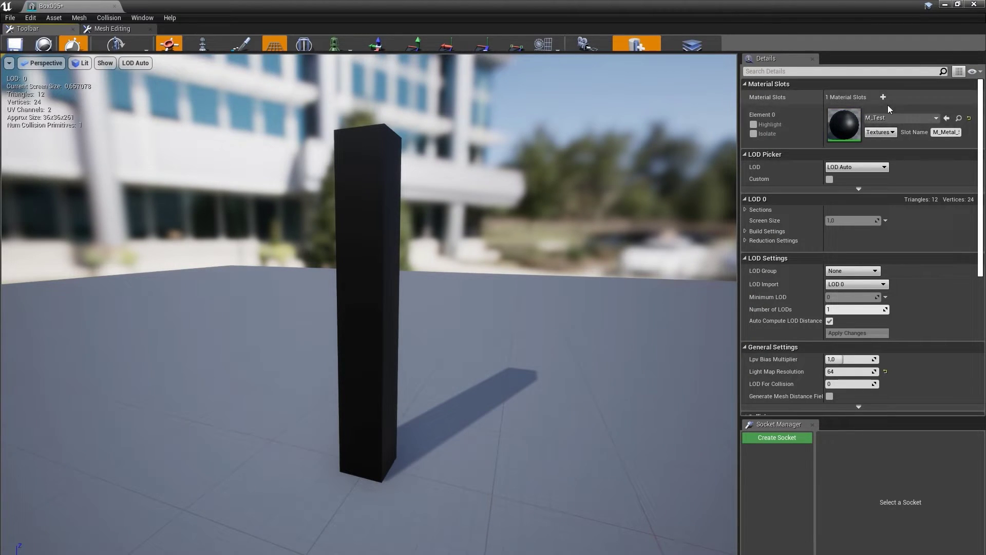
left_click(114, 6)
Step: Assign the red M_Test2 to Box001, Box002 and Box005 with the same scripted action
left_click(410, 185, "shift")
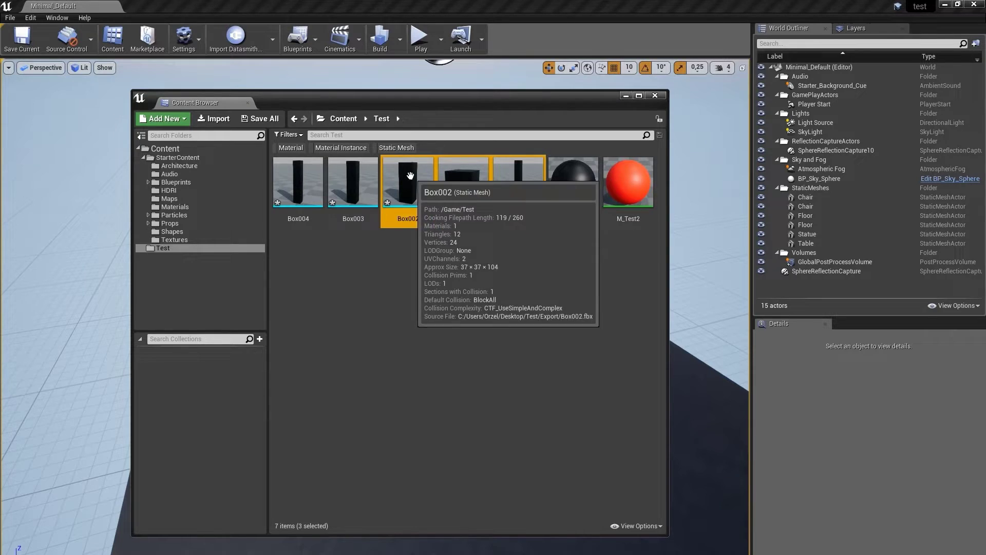
left_click(631, 185, "ctrl")
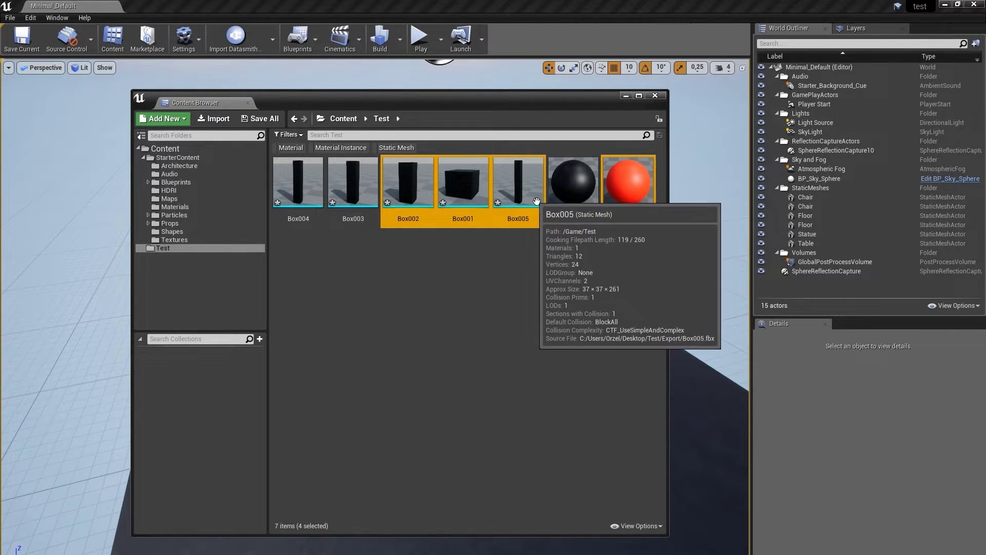
right_click(635, 181)
mouse_move(696, 275)
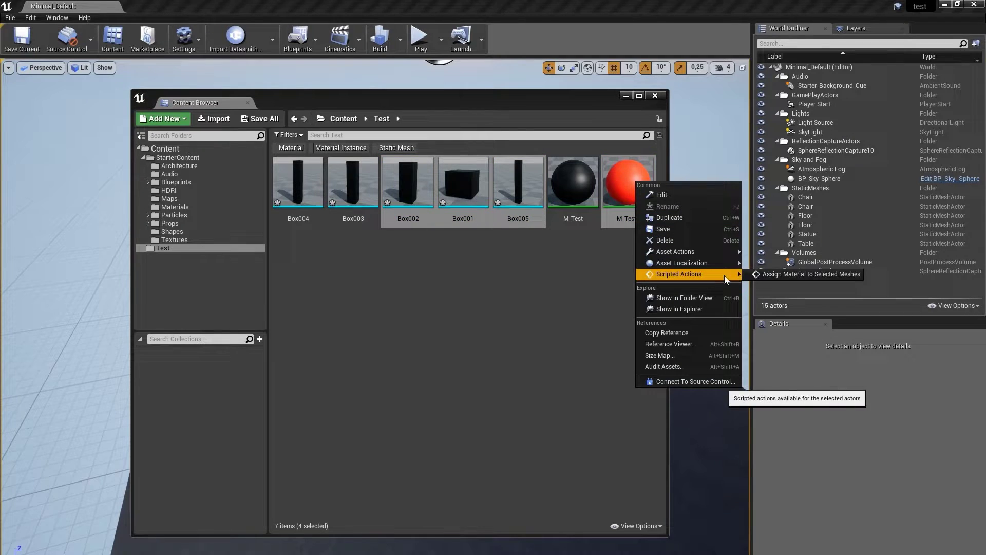
left_click(763, 272)
left_click(525, 181)
double_click(525, 181)
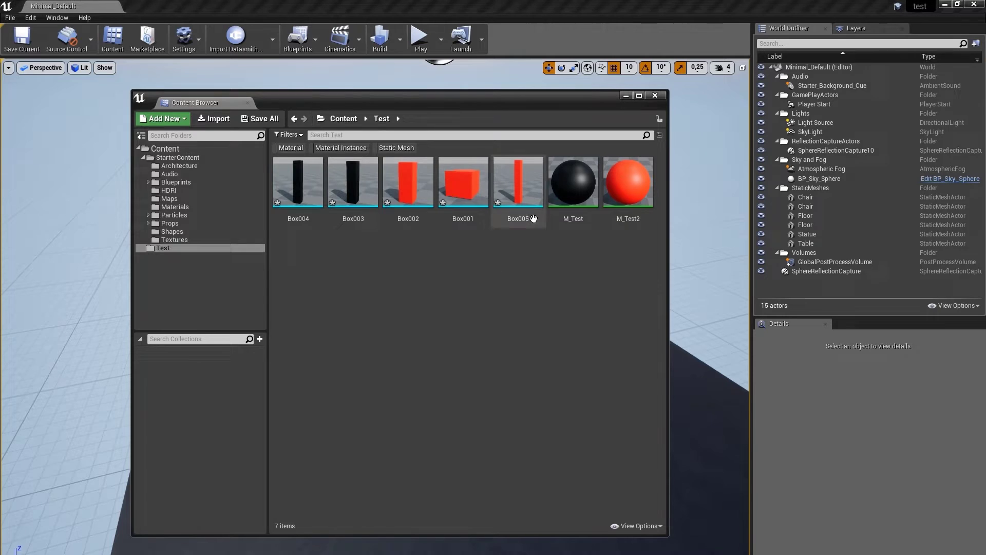
left_click(570, 184)
Step: Create M_Test_Inst from M_Test, override its Color to full green (G = 1), and save it
right_click(571, 184)
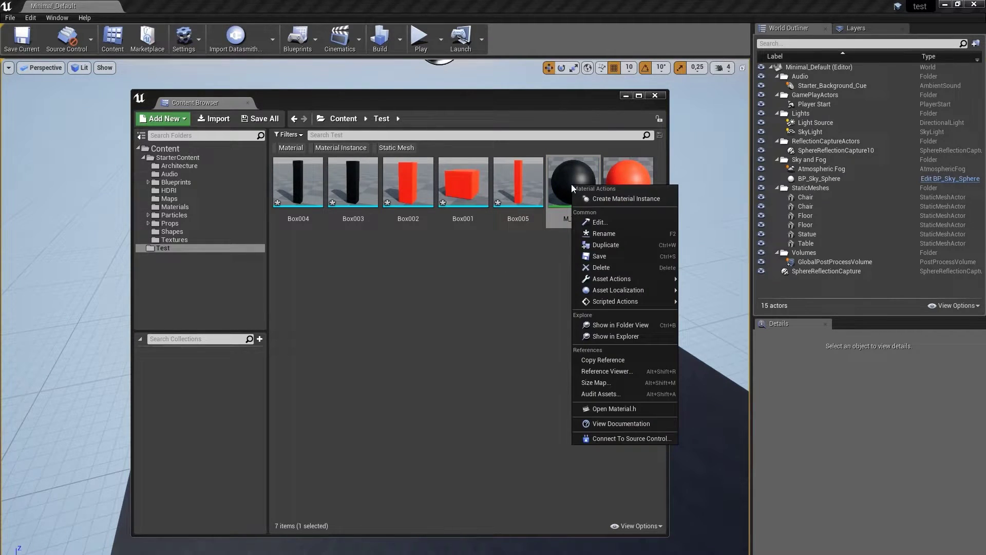
left_click(663, 199)
key("Return")
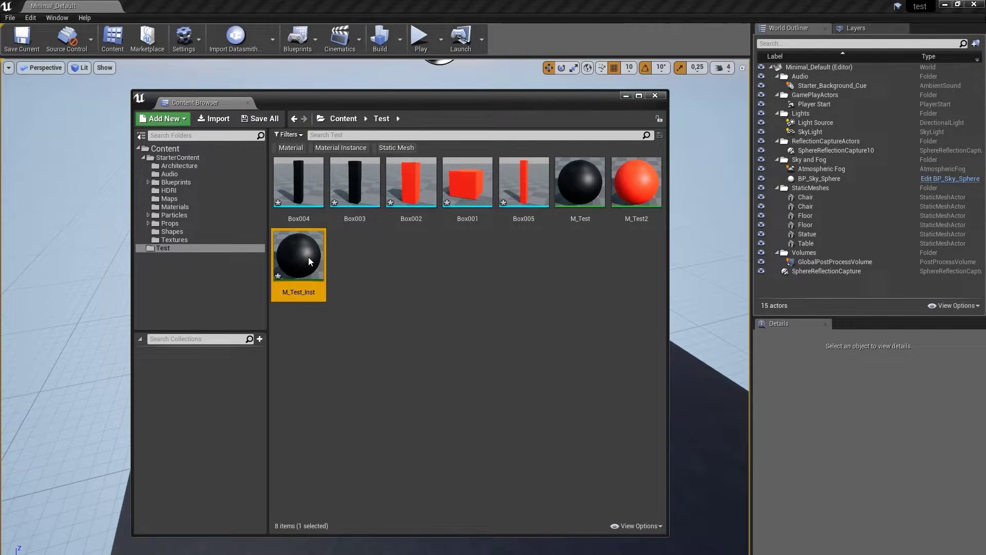
double_click(308, 261)
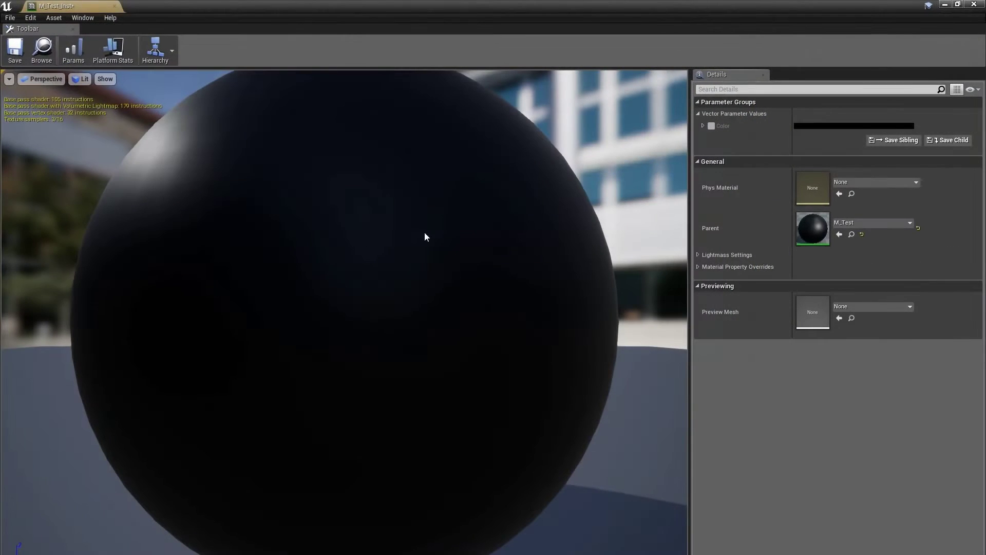
left_click(711, 126)
left_click(853, 126)
left_click_drag(647, 299, 683, 303)
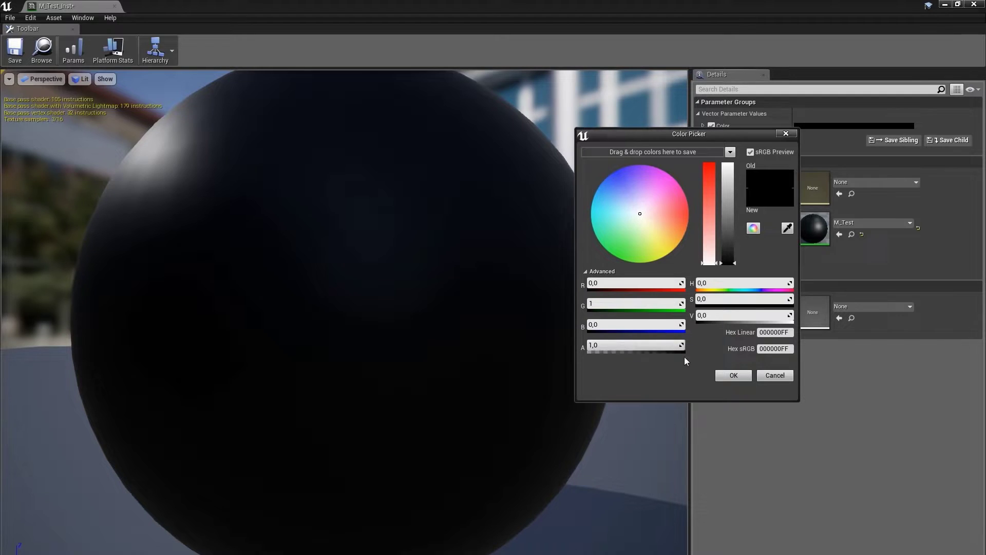
left_click(734, 375)
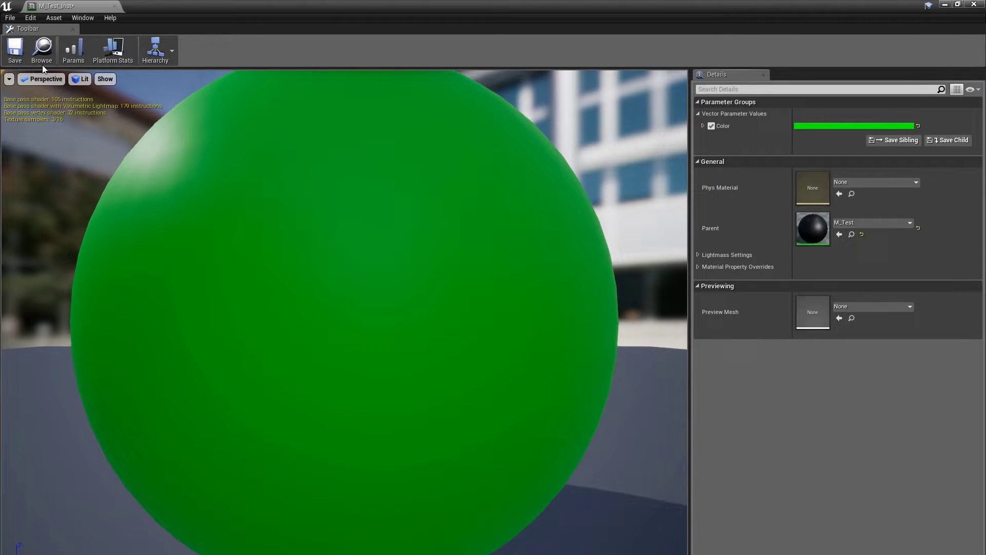
left_click(15, 49)
Step: Assign M_Test_Inst to Box001, Box002 and Box003 with Assign Material to Selected Meshes
left_click(115, 6)
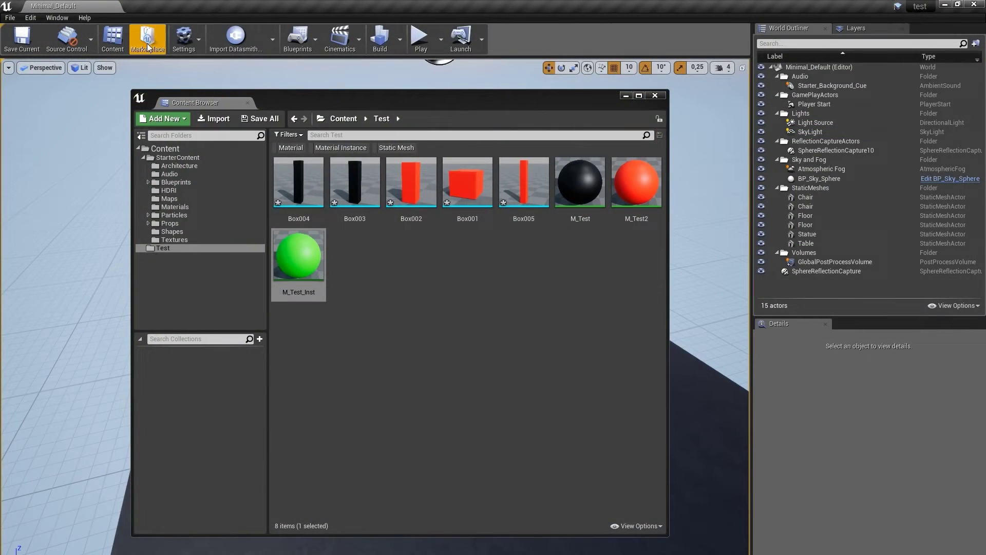
left_click(414, 185, "ctrl")
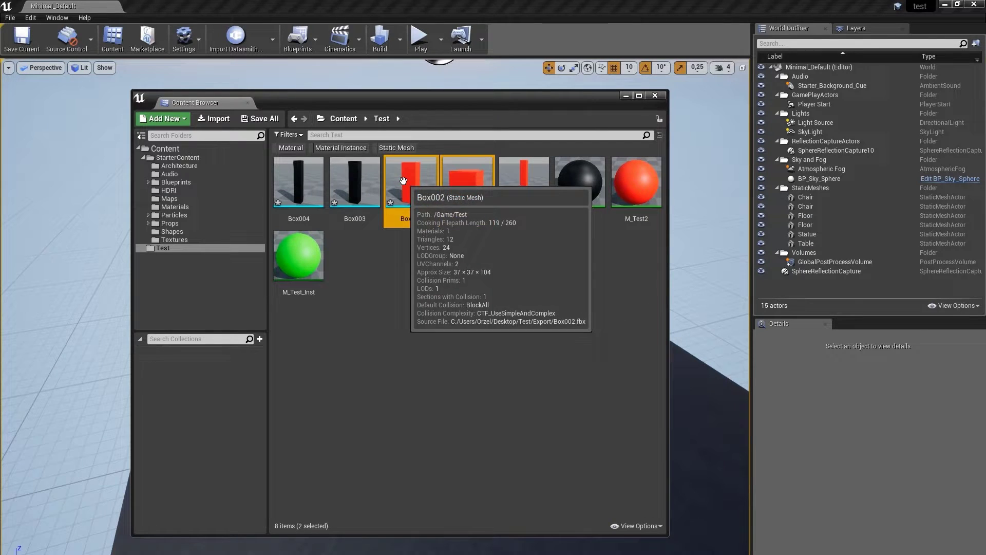
left_click(357, 185, "ctrl")
left_click(300, 257, "ctrl")
right_click(301, 258)
mouse_move(384, 345)
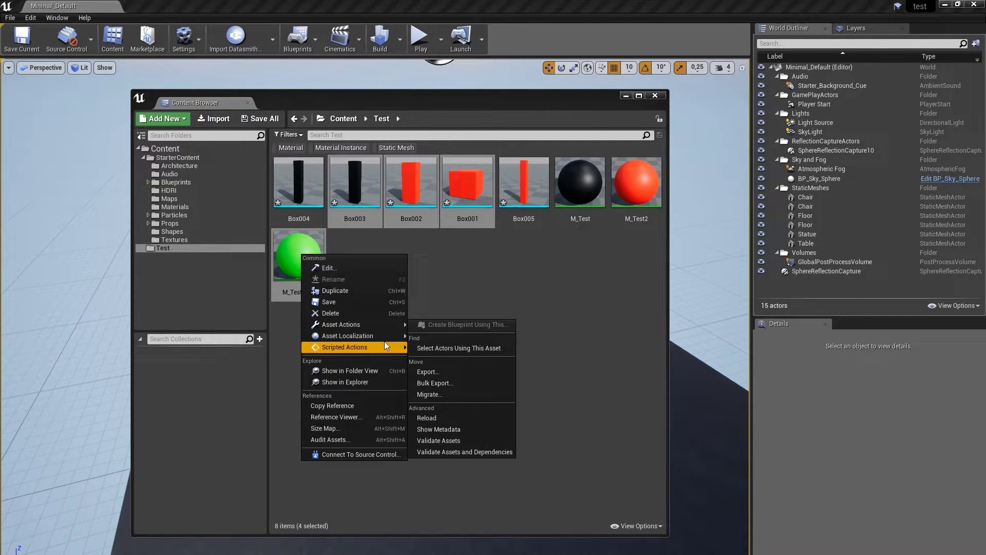
left_click(435, 348)
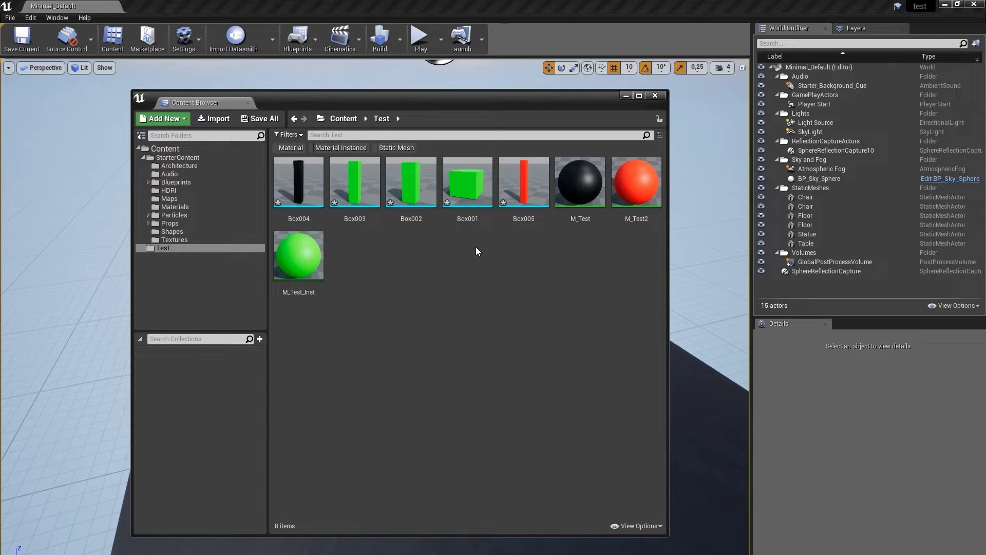
Step: Reposition the asset window and look at Box001's actions list without running anything
left_click_drag(474, 110, 487, 96)
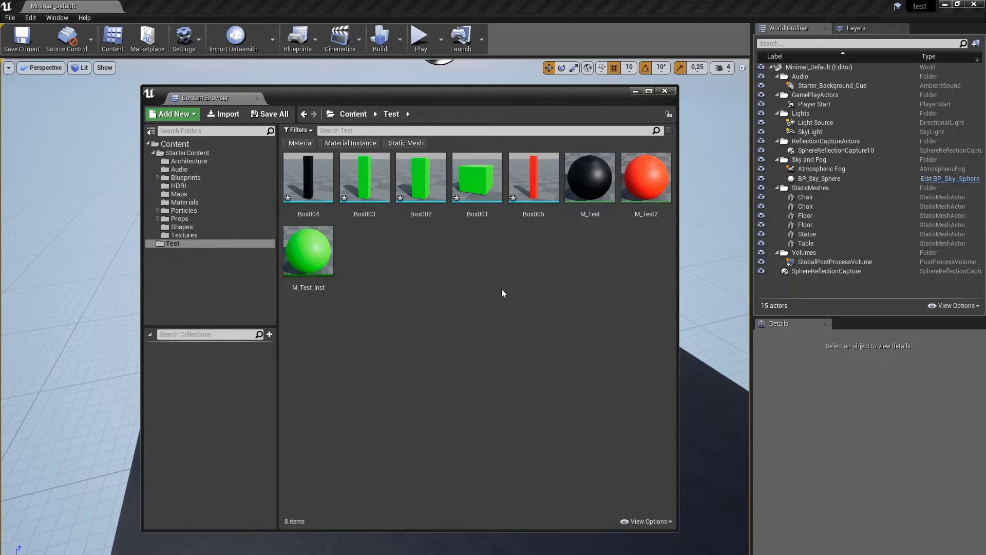
right_click(473, 183)
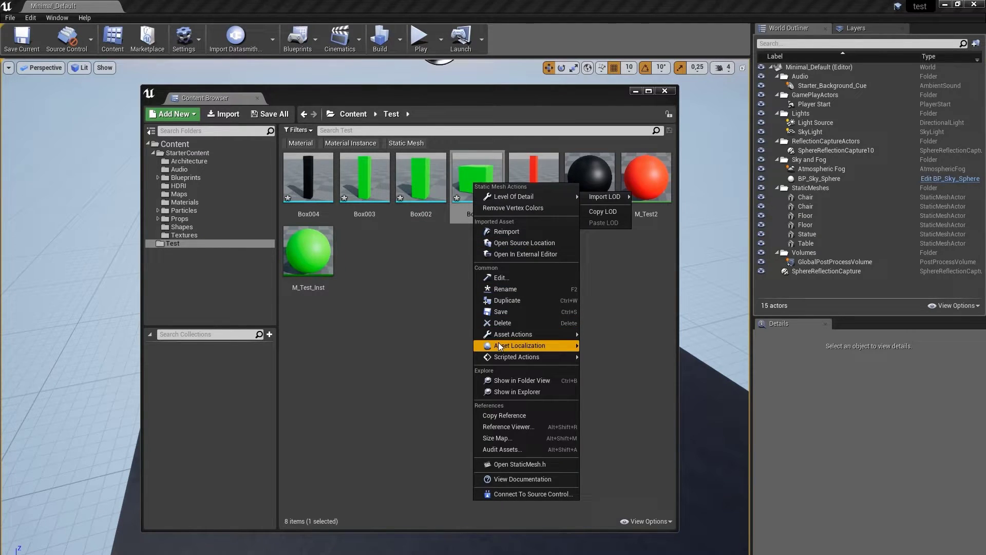
mouse_move(486, 358)
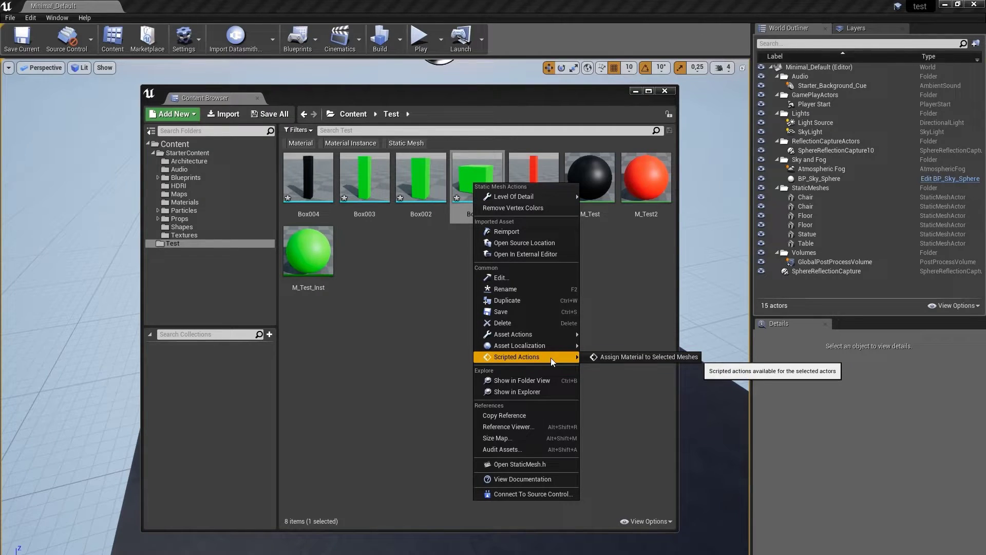
left_click(419, 347)
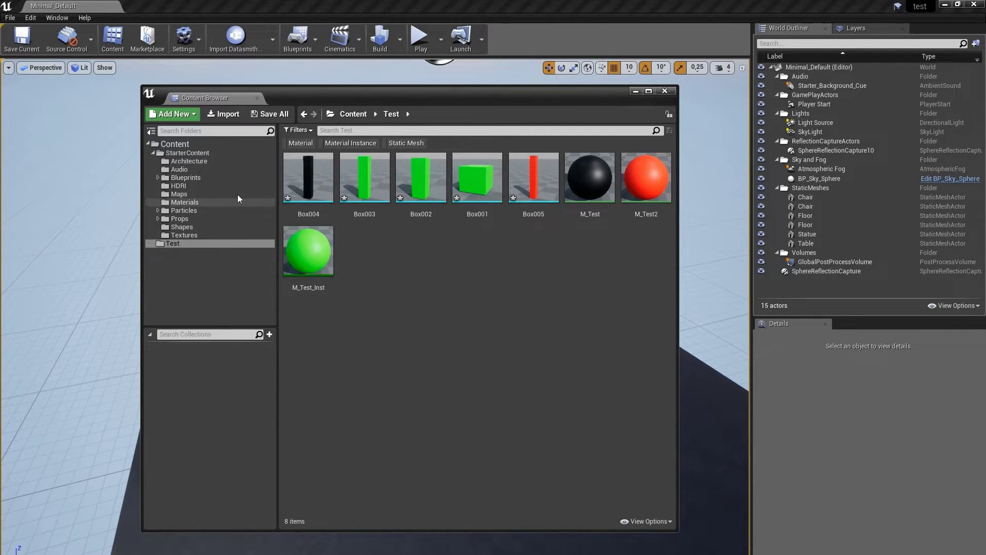
left_click(84, 19)
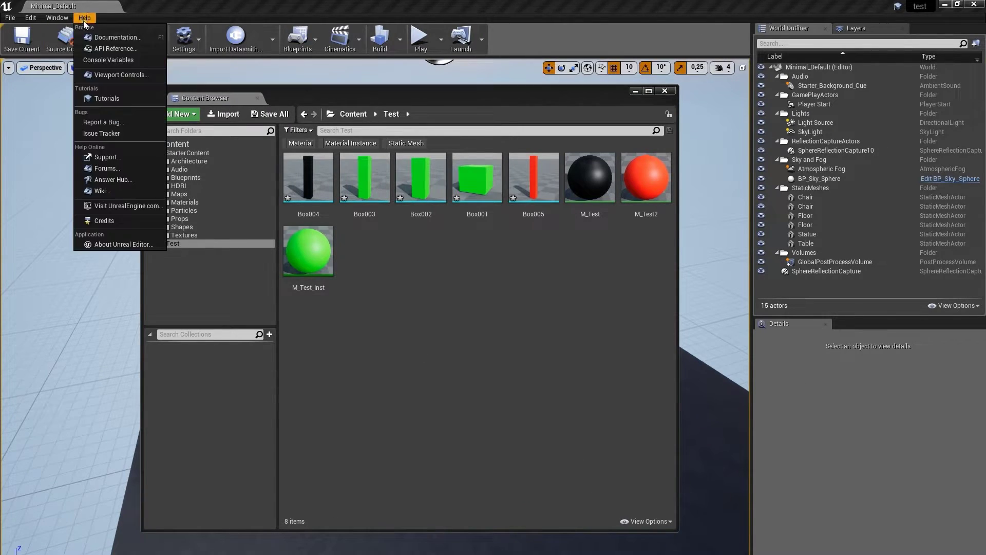
left_click(122, 245)
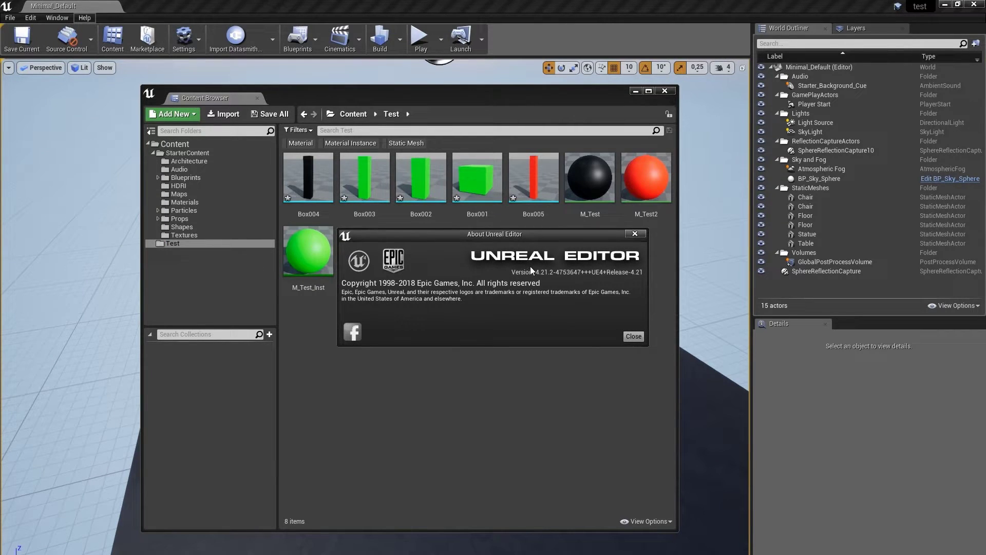
left_click_drag(536, 234, 537, 231)
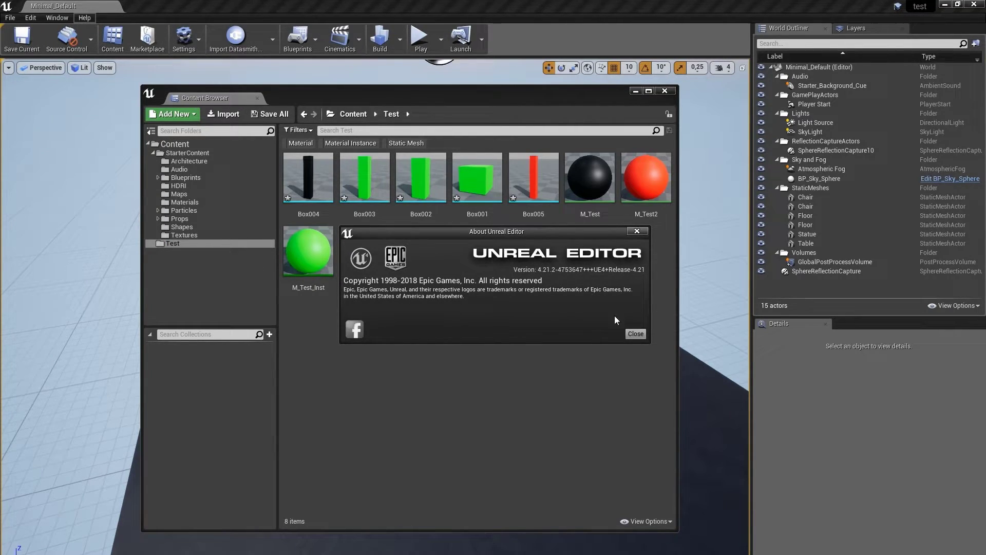
left_click(635, 335)
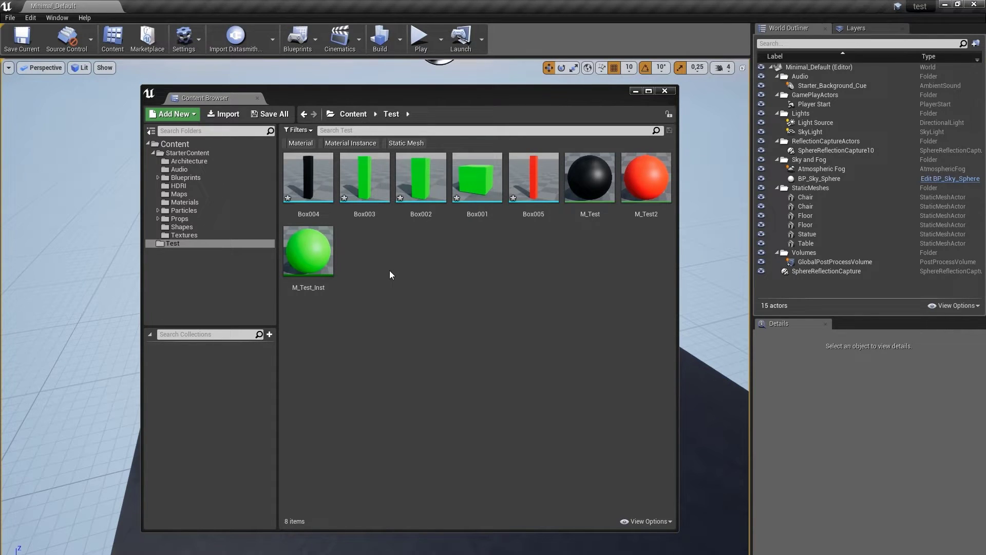
left_click(252, 143)
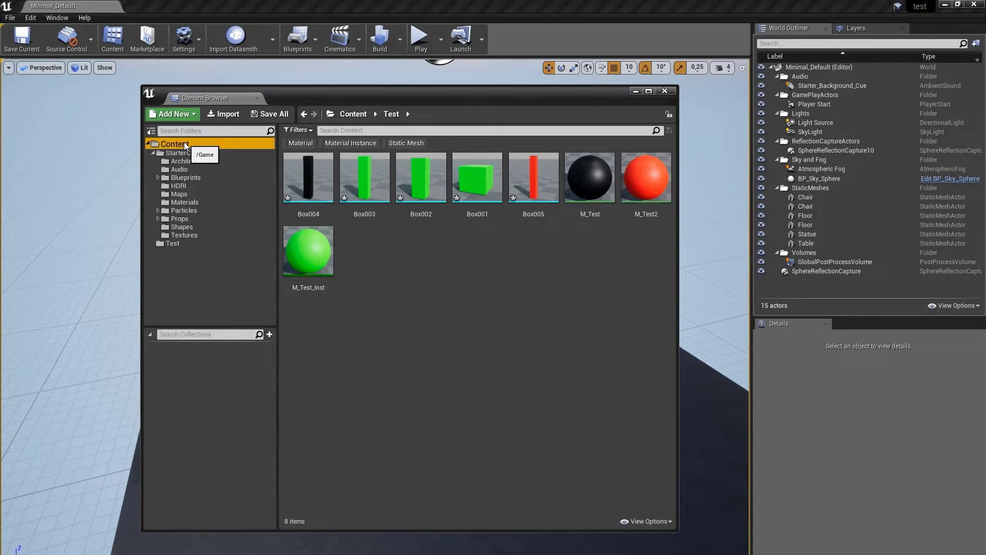
left_click(408, 143)
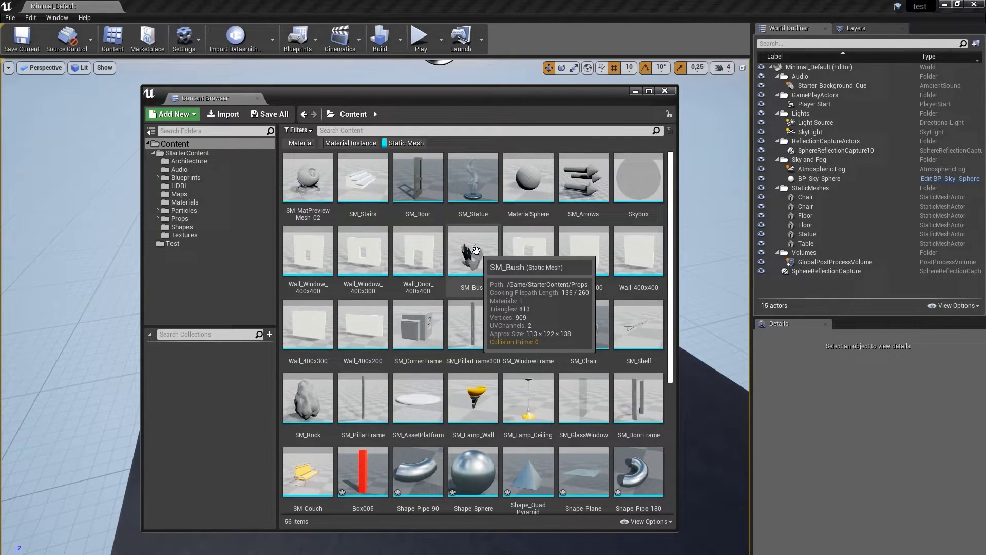
left_click(643, 521)
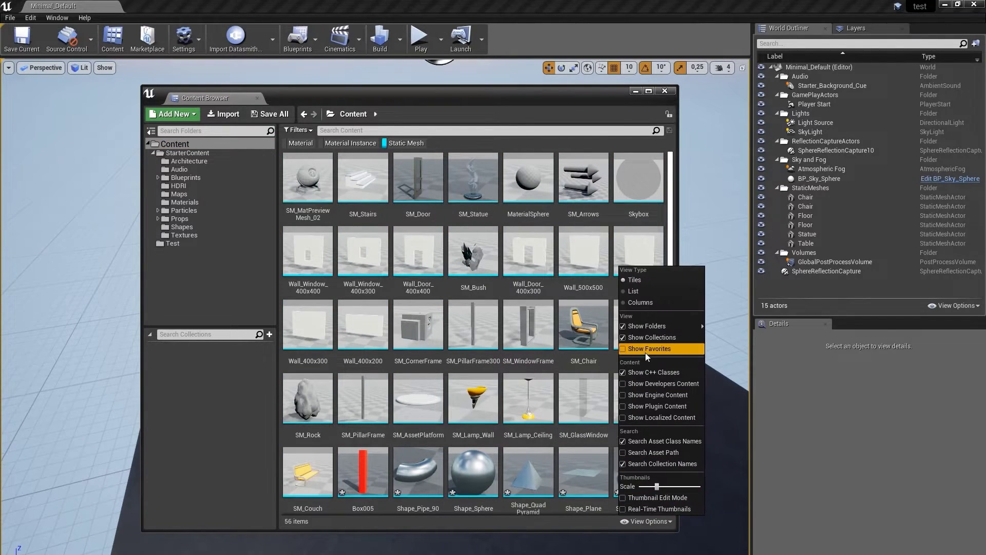
left_click(642, 304)
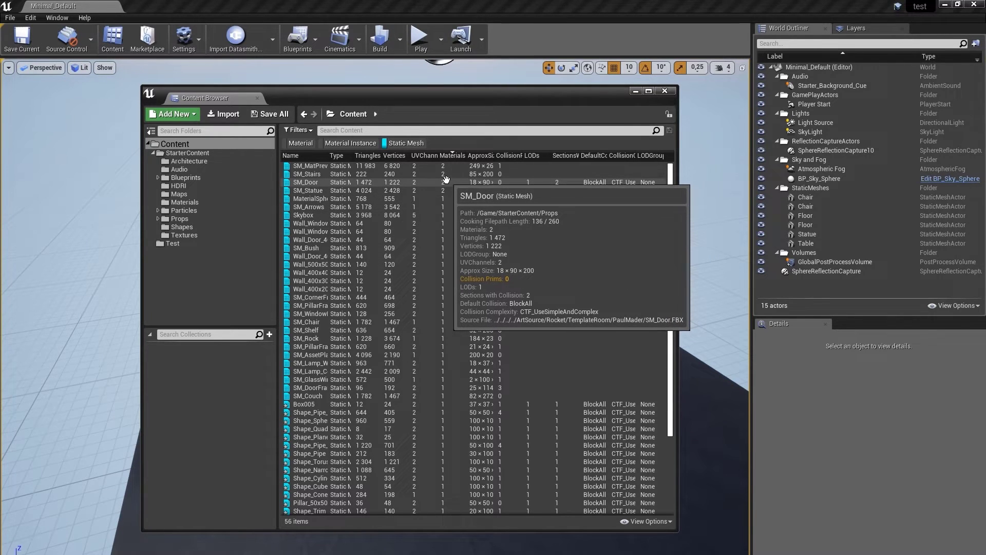
double_click(313, 181)
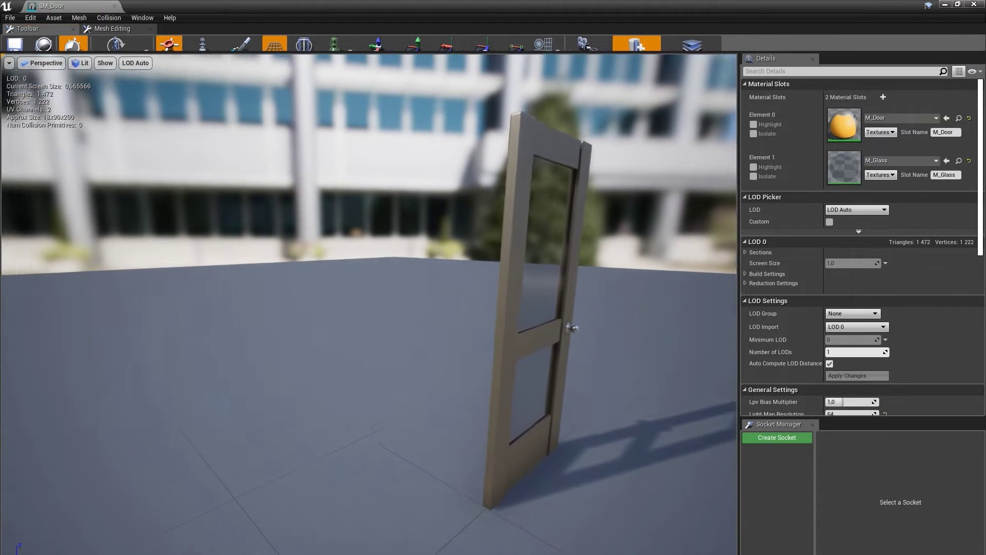
left_click_drag(300, 160, 231, 162)
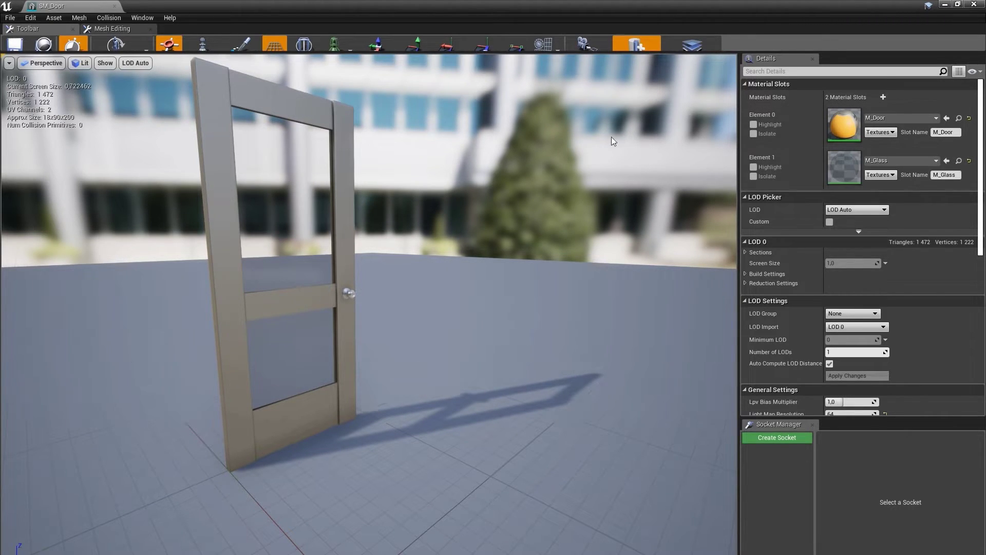
Step: Copy SM_Door into the Test folder and show all asset types there as thumbnails
left_click(115, 7)
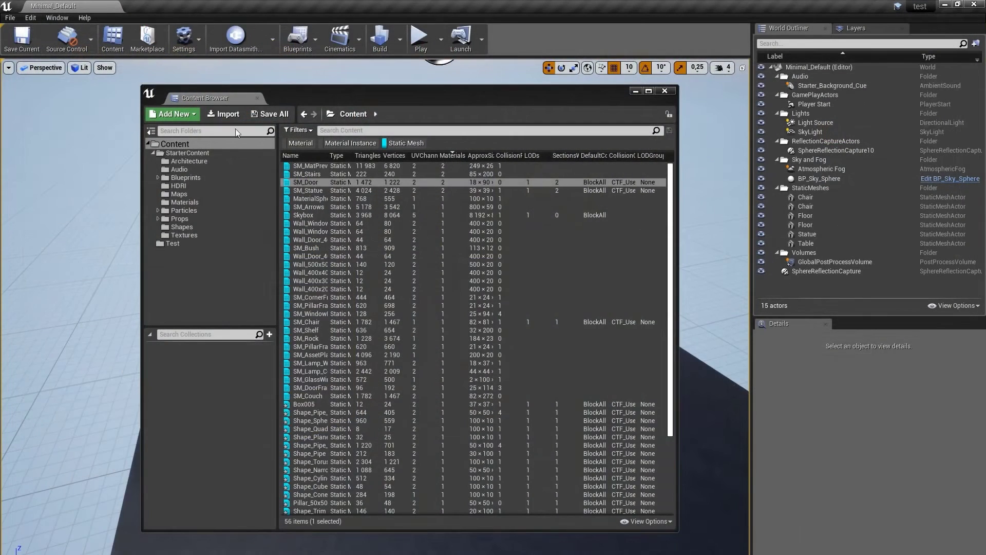
left_click_drag(305, 182, 173, 244)
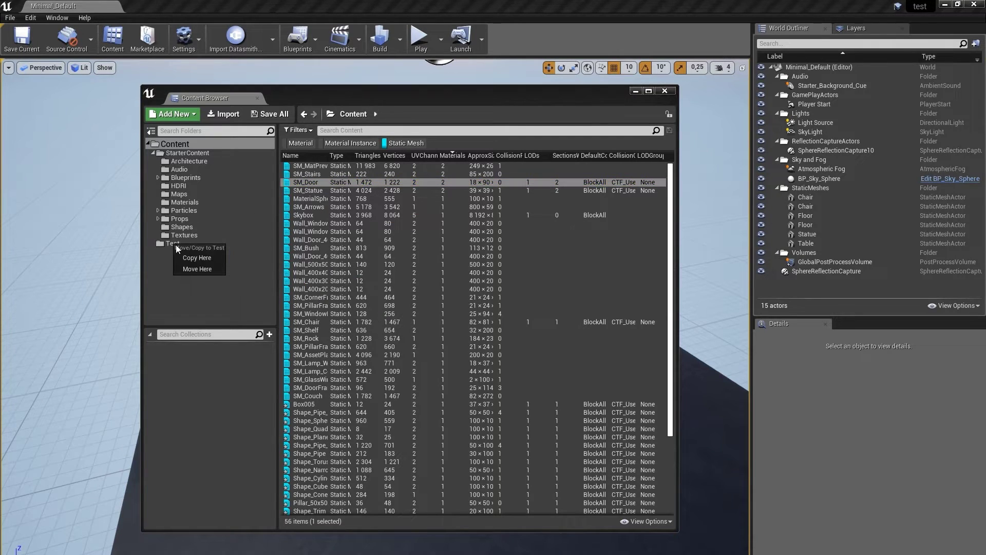
left_click(184, 254)
left_click(173, 243)
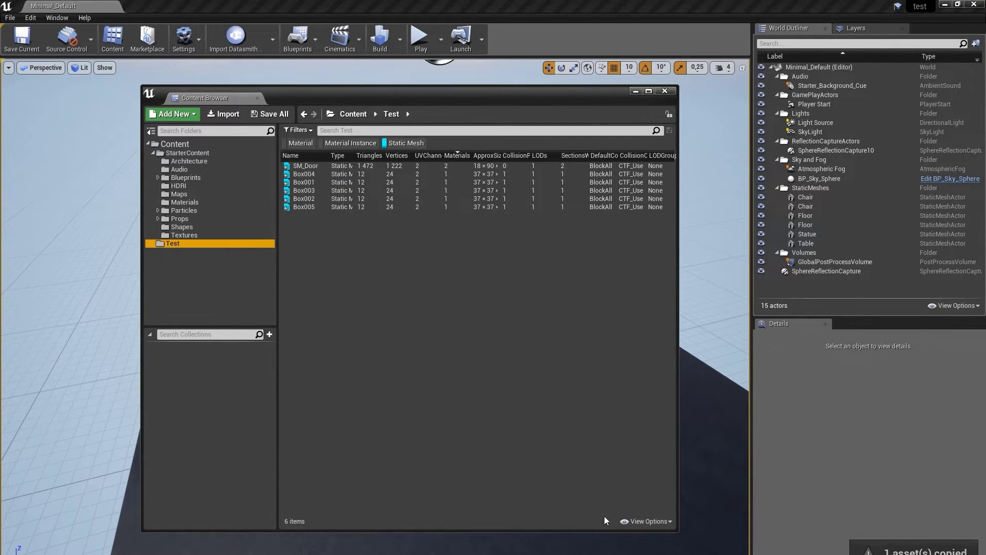
left_click(646, 521)
left_click(635, 234)
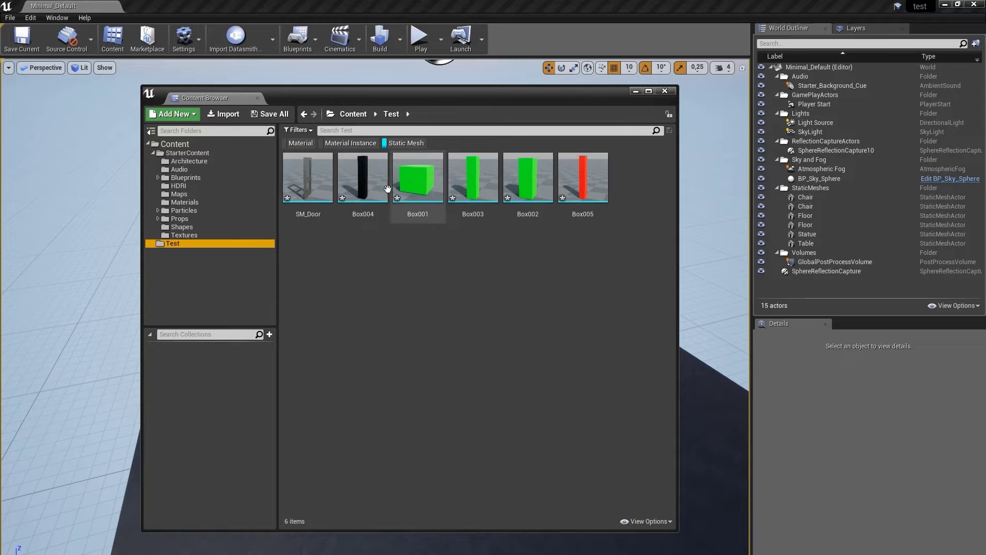
left_click(406, 143)
Step: Assign M_Test_Inst to the SM_Door copy via the scripted action, then verify it in the mesh editor
left_click(302, 181)
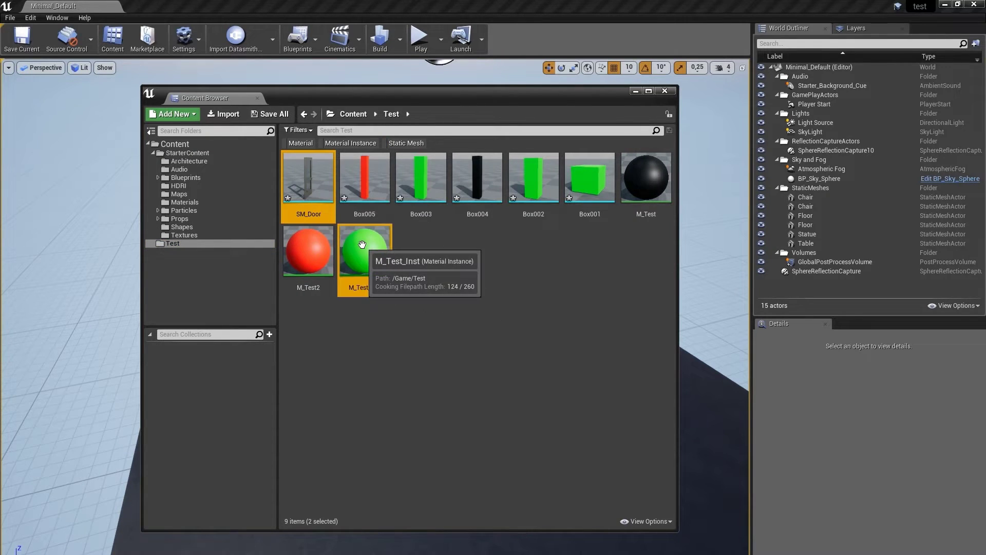
left_click(362, 252, "ctrl")
right_click(361, 242)
mouse_move(416, 335)
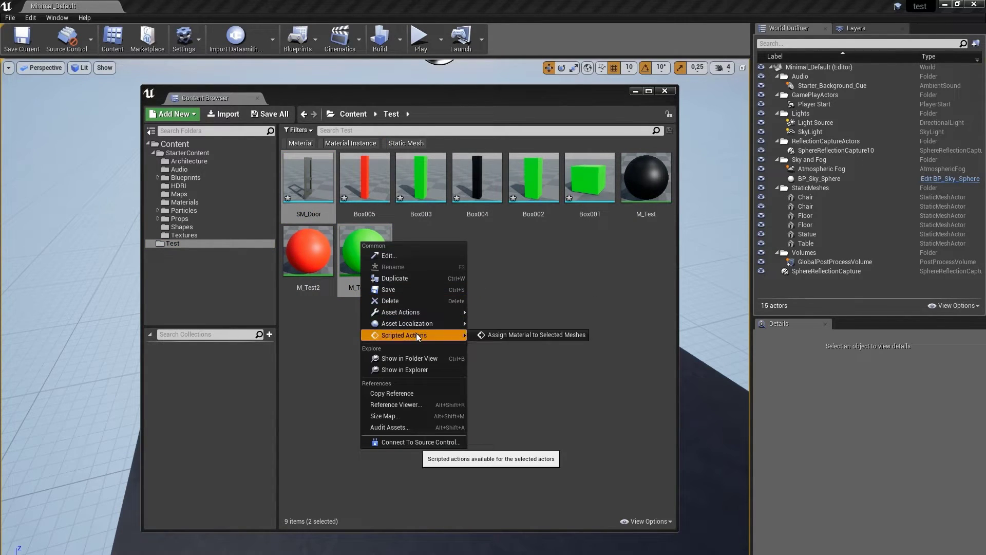
left_click(498, 335)
double_click(309, 186)
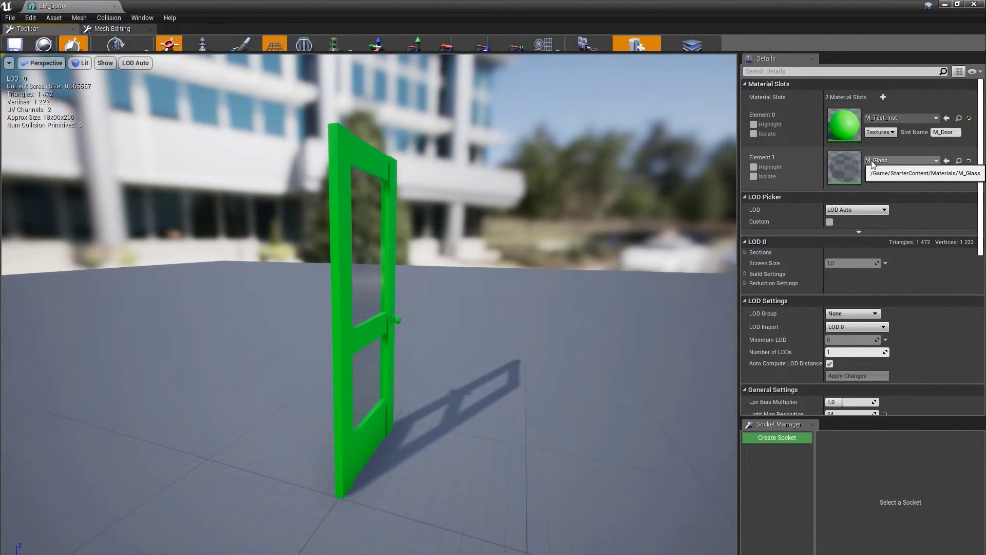
left_click(899, 160)
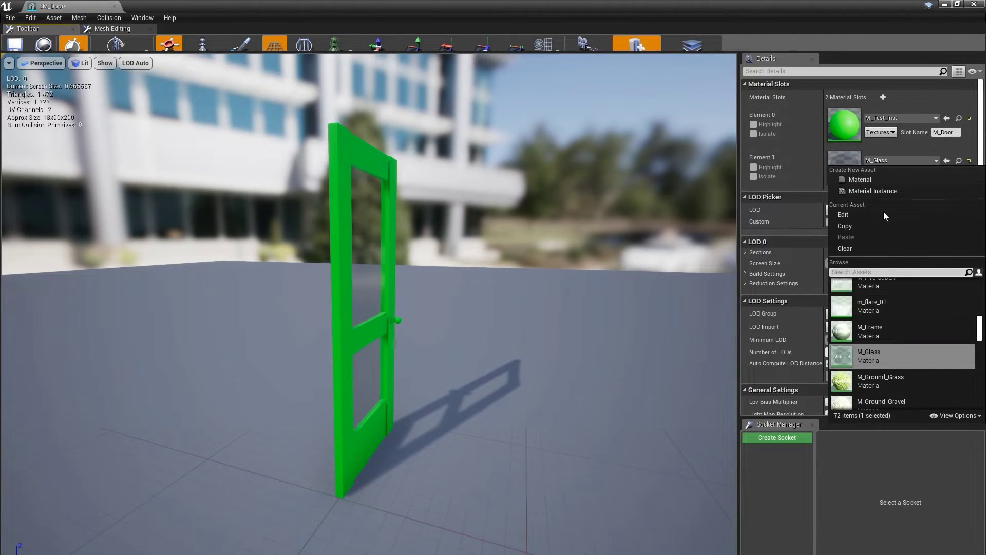
left_click(886, 162)
left_click(115, 6)
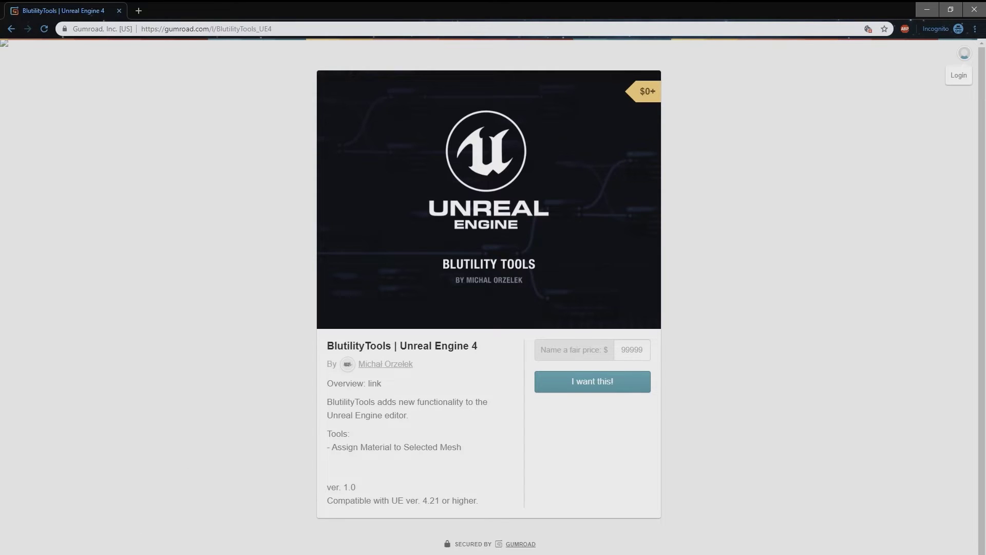
Step: Switch to File Explorer and select the BlutilityTools Blueprints folder and ReadMe.txt
key("alt+Tab")
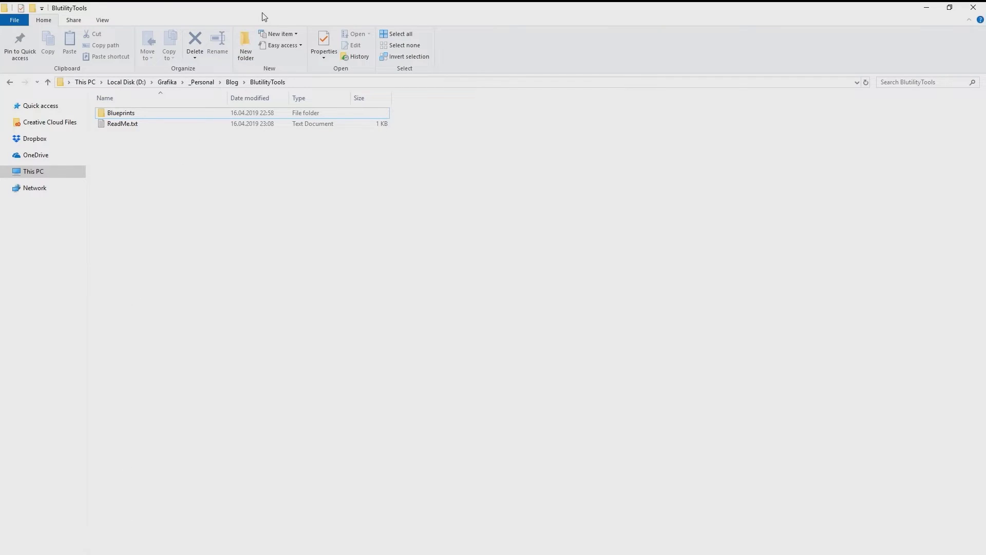
left_click_drag(152, 146, 120, 110)
left_click(146, 159)
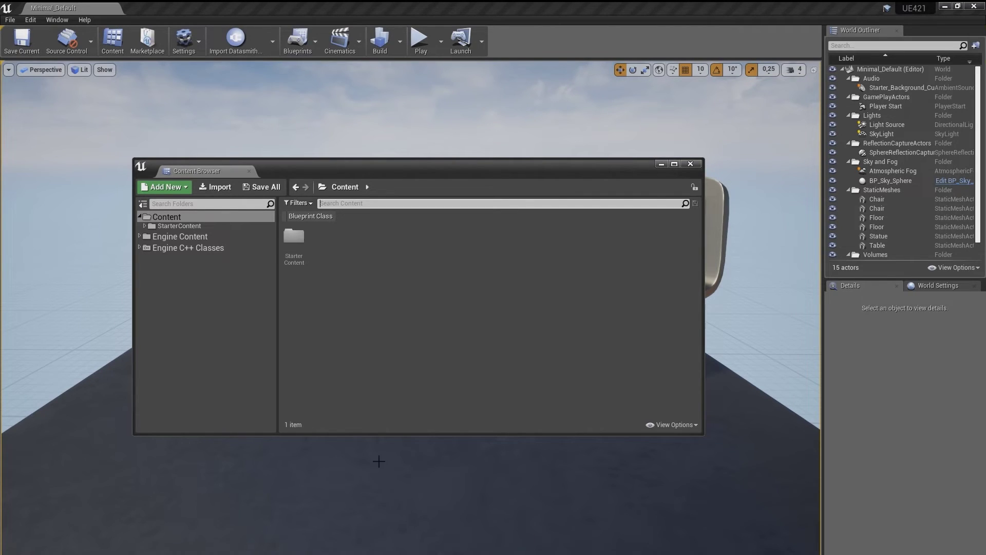
Step: Show the Engine Content folders and reveal Engine Content on disk with Show in Explorer
left_click_drag(334, 167, 354, 168)
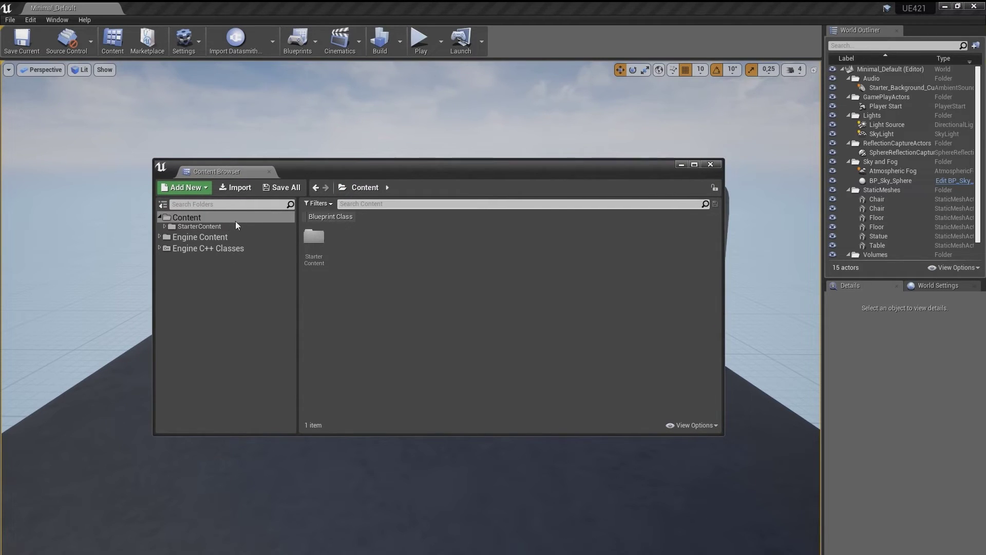
left_click(187, 237)
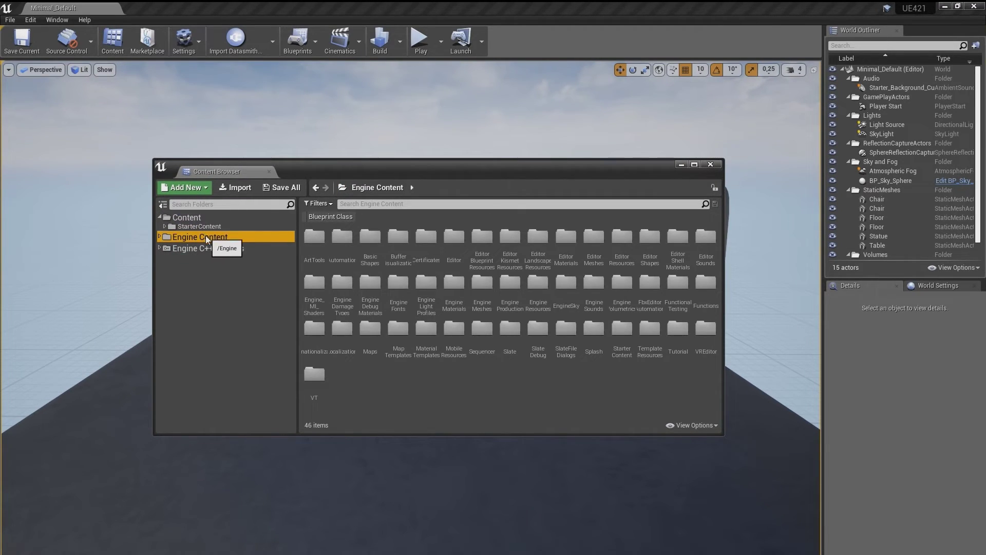
left_click(677, 427)
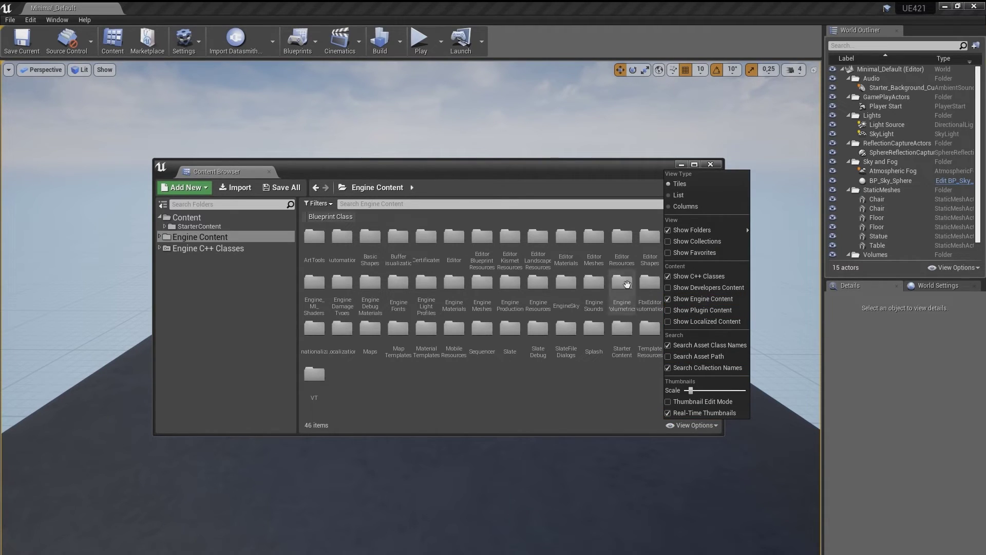
right_click(214, 236)
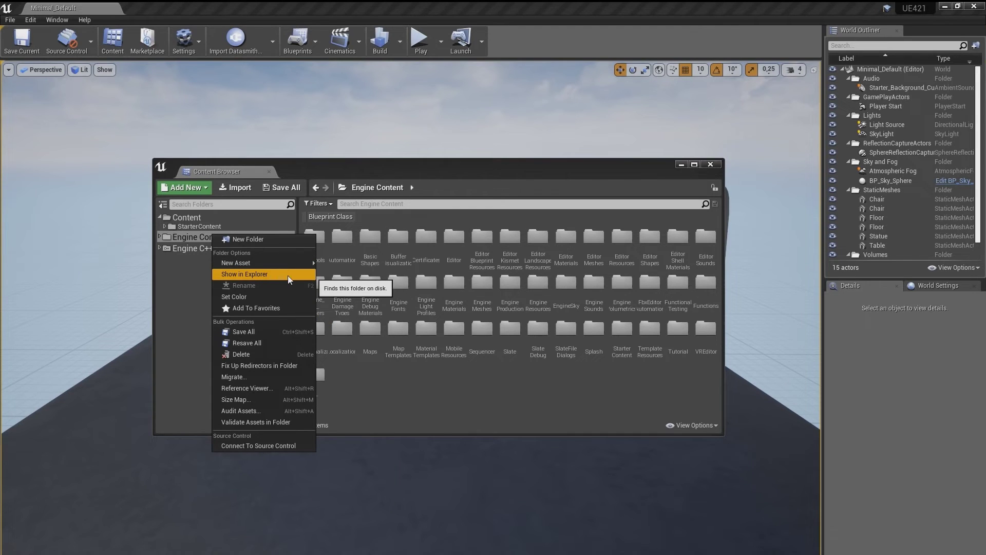
left_click(272, 278)
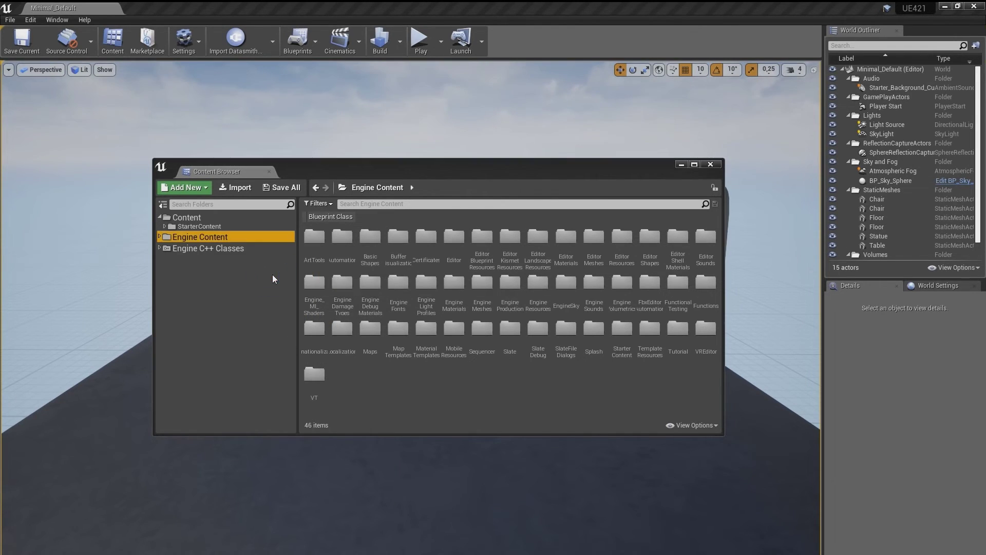
Step: Paste the BlutilityTools Blueprints folder into the UE_4.21 Engine\Content folder
left_click_drag(291, 101, 541, 147)
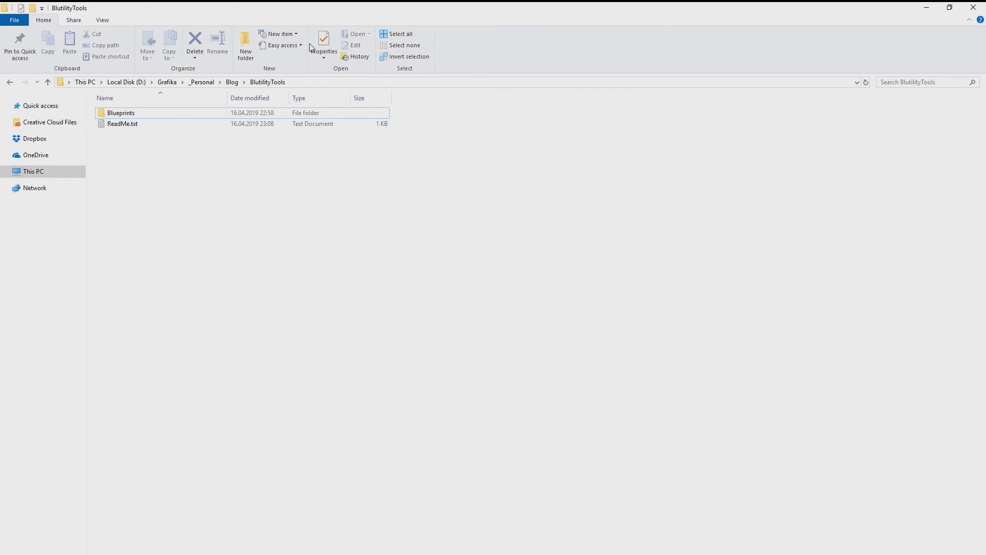
left_click_drag(393, 7, 290, 150)
left_click(125, 258)
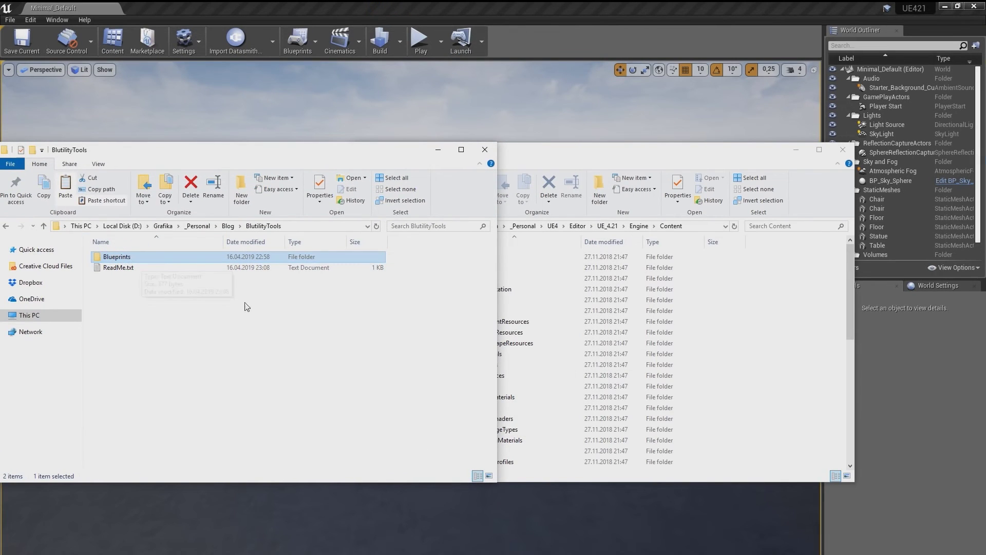
left_click(810, 338)
right_click(783, 315)
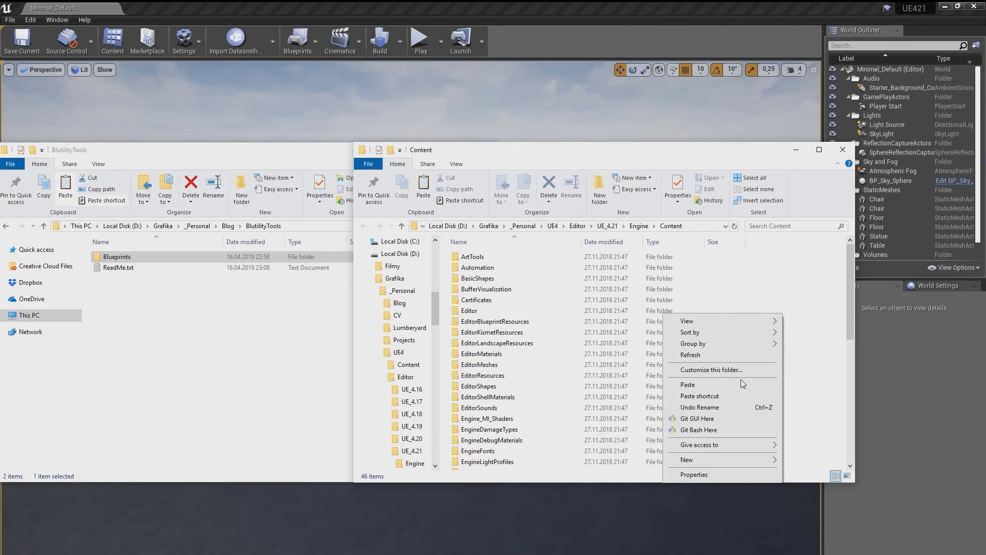
left_click(733, 379)
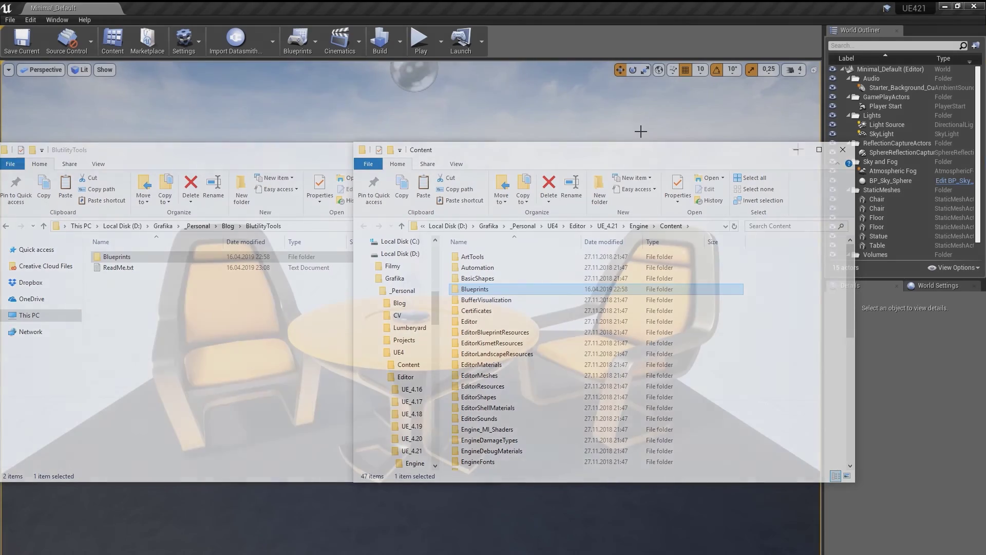
Step: Check the editor version (4.21) in Help > About Unreal Editor
left_click(84, 20)
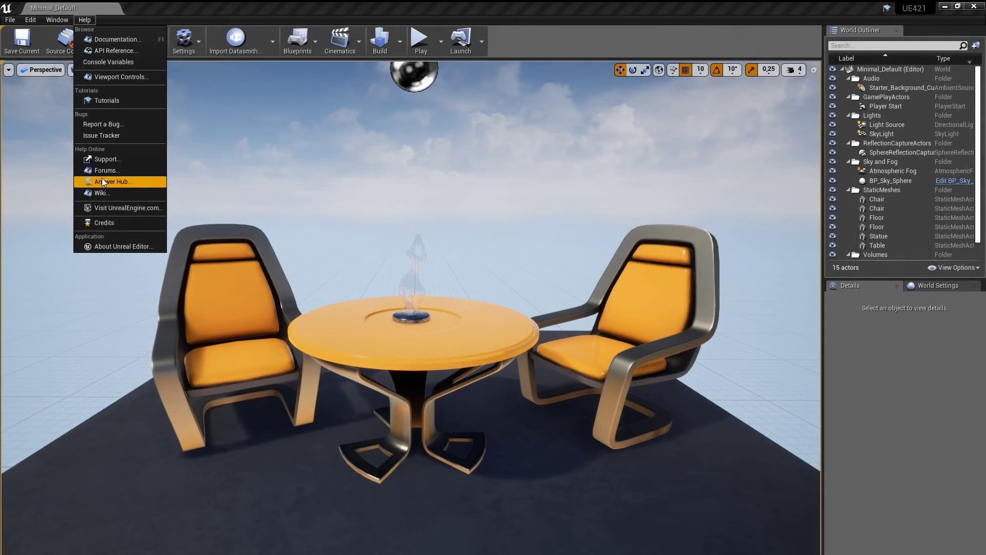
left_click(109, 246)
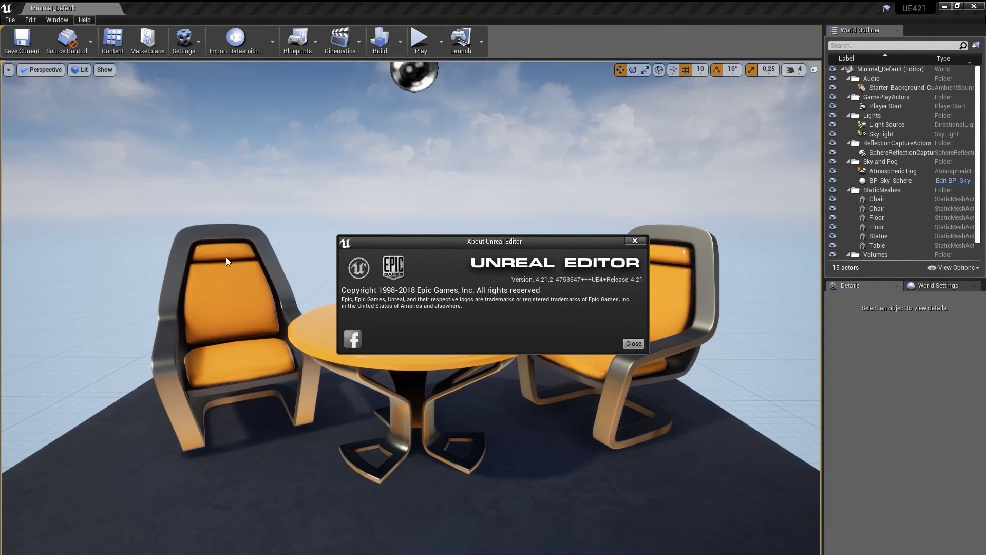
left_click(633, 240)
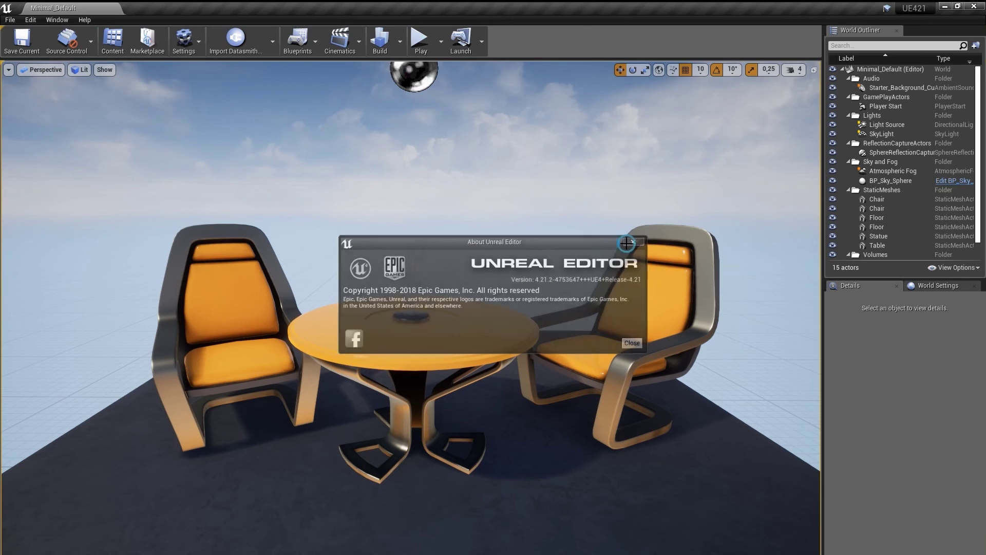
Step: Bring up Assign Material to Selected Meshes under Scripted Actions for MaterialSphere
left_click(114, 45)
left_click(344, 235)
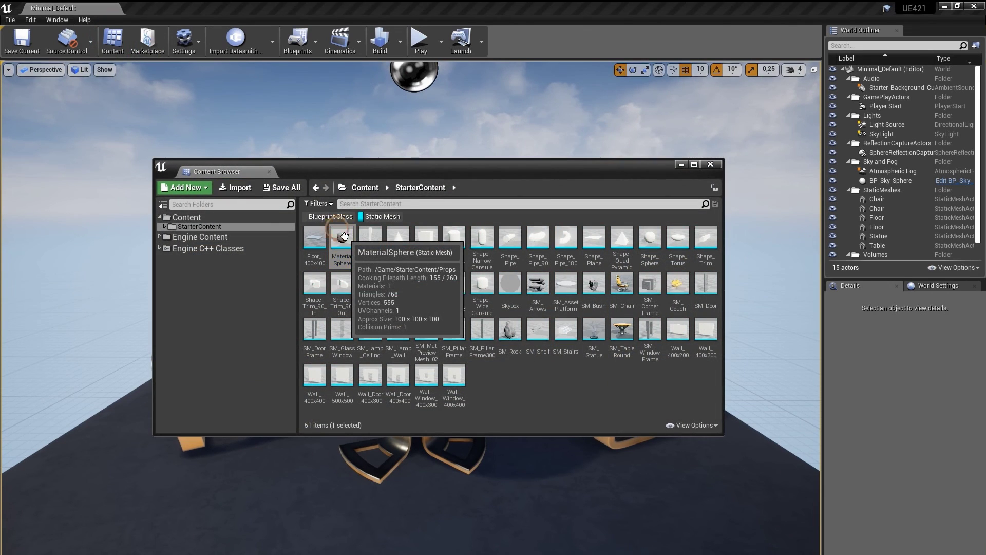
right_click(344, 236)
mouse_move(380, 412)
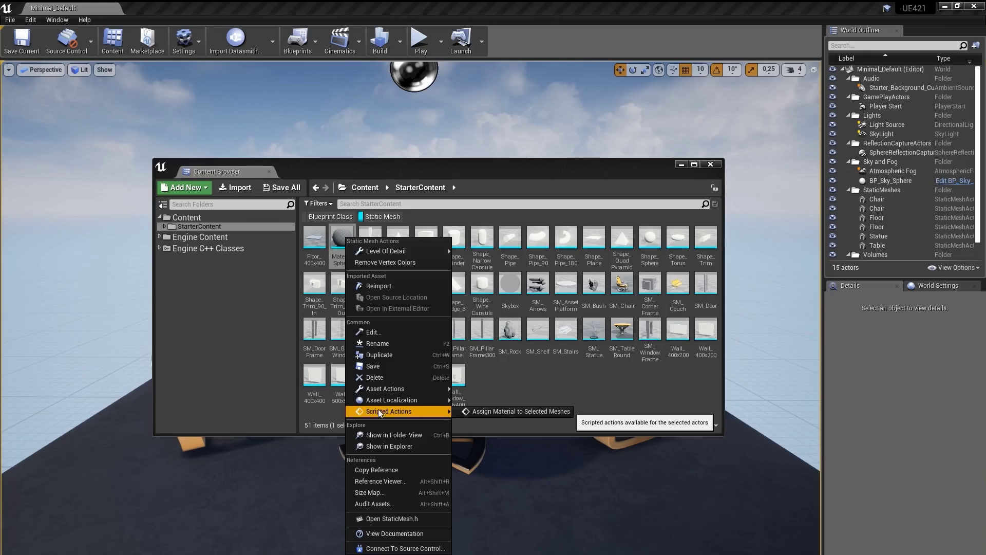